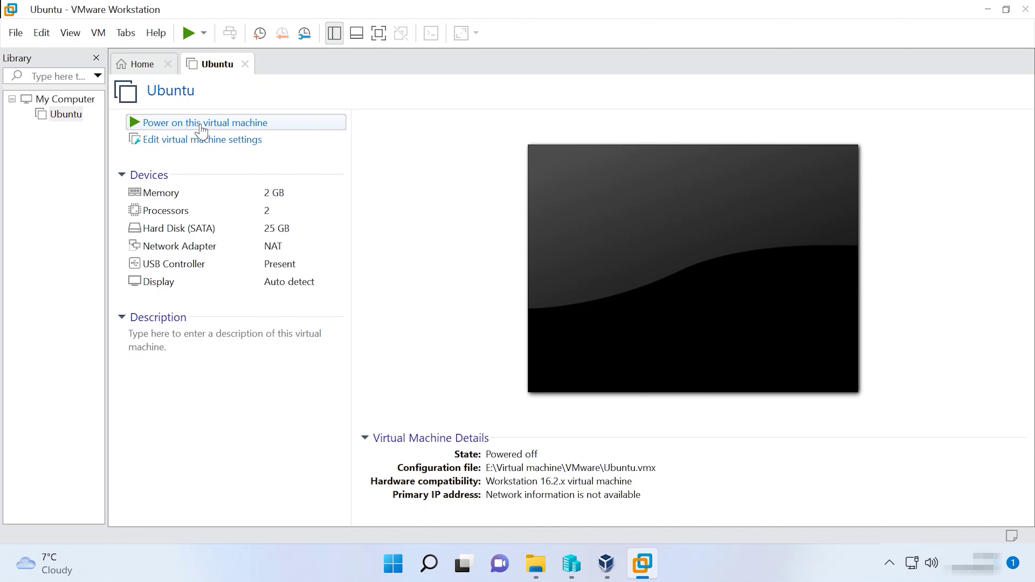
Step: Power on the Ubuntu virtual machine and log in to its listed account with the account password
left_click(201, 130)
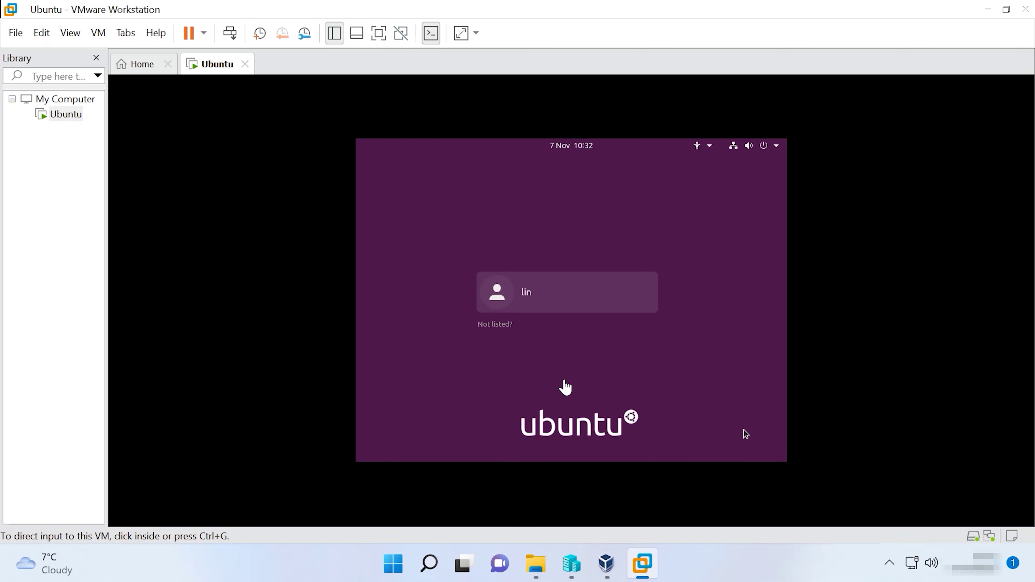
left_click(562, 313)
type("******")
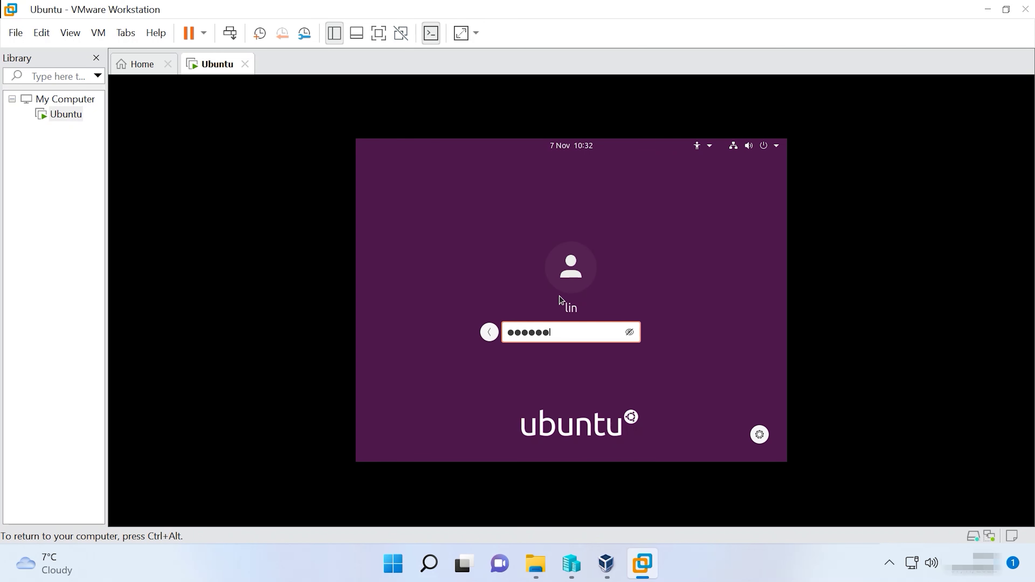
key("Return")
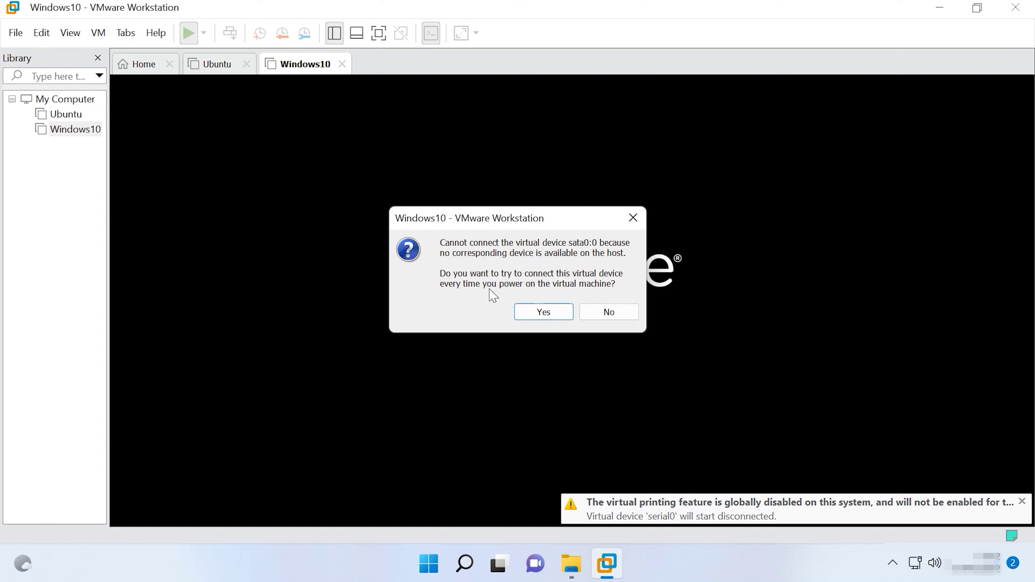
Step: Agree to connect device sata0:0 at every power-on of the Windows10 virtual machine, and shut down its guest system
left_click(542, 313)
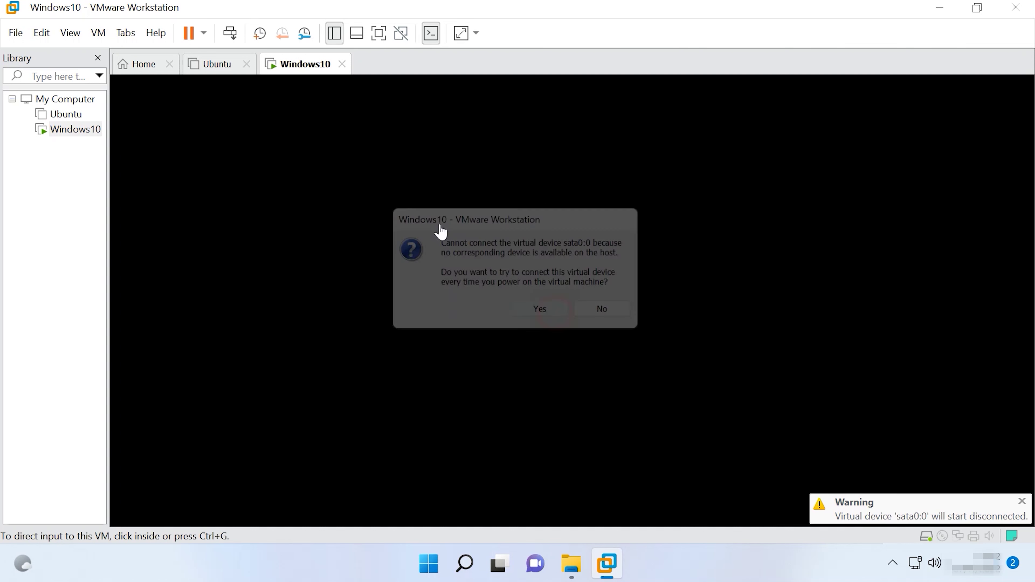
left_click(205, 35)
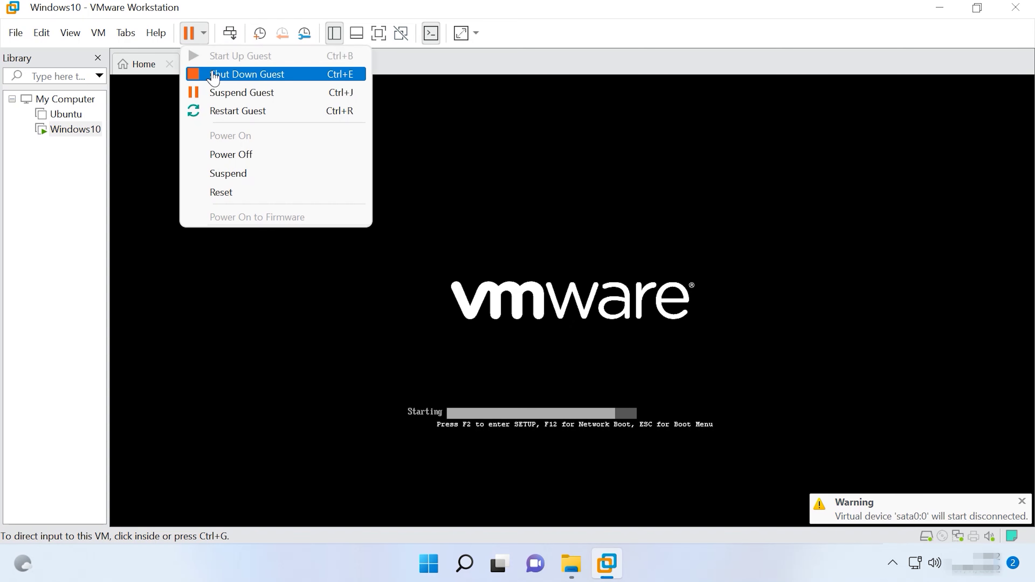
left_click(212, 73)
left_click(542, 310)
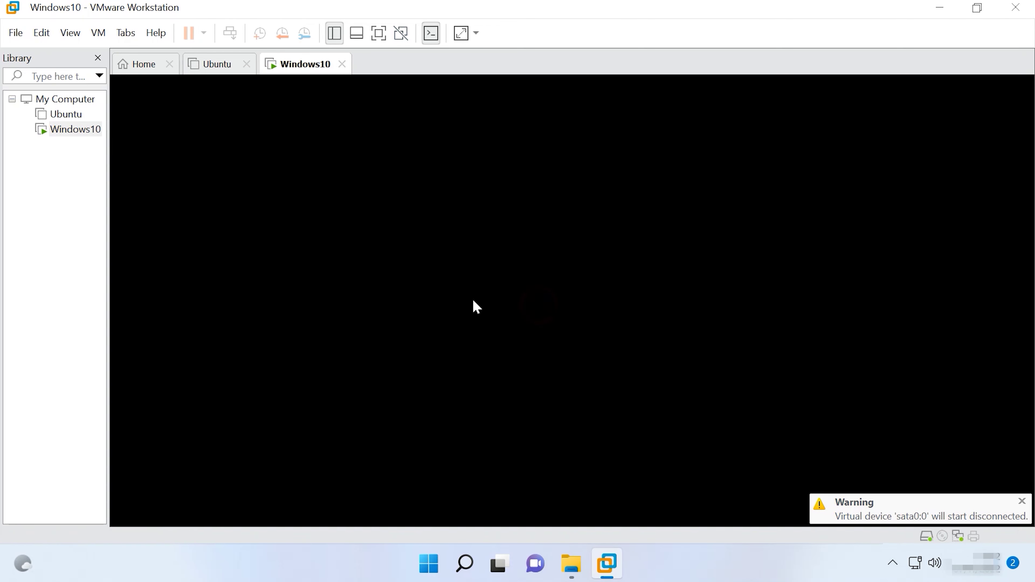
Step: Remove the CD/DVD (SATA) device from the Windows10 virtual machine's hardware, save the settings and power the machine on
left_click(198, 141)
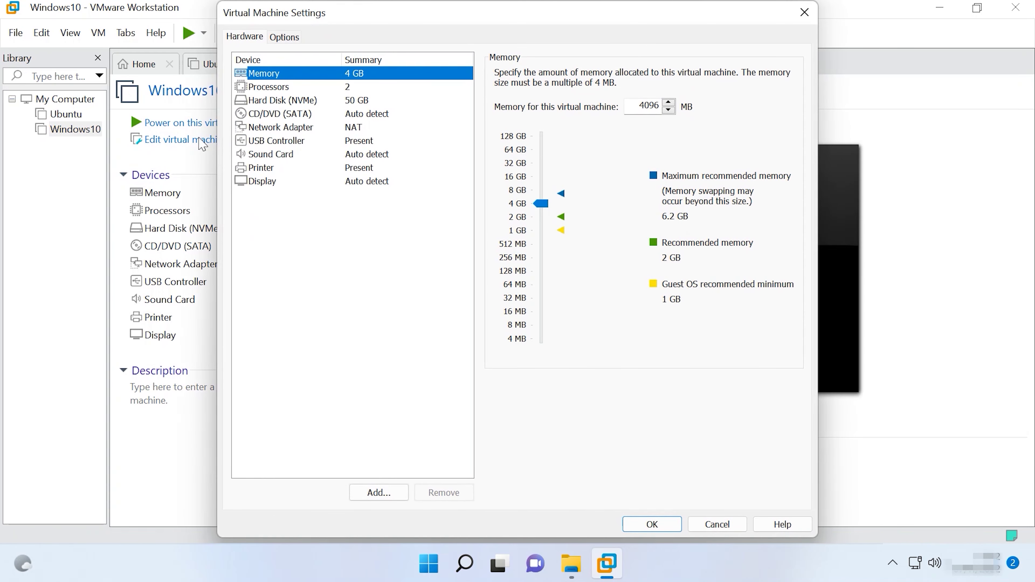
left_click(266, 117)
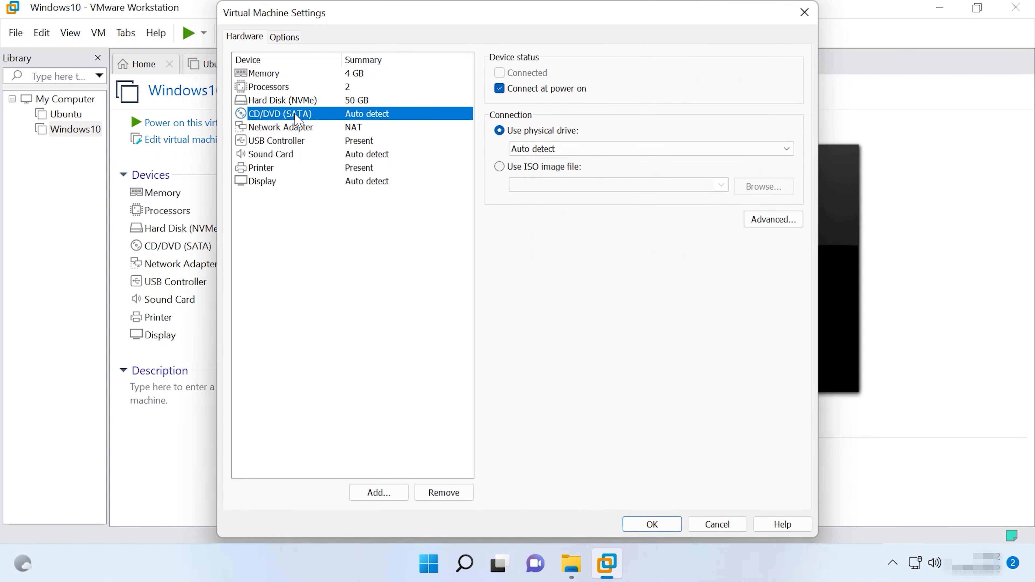
left_click(447, 494)
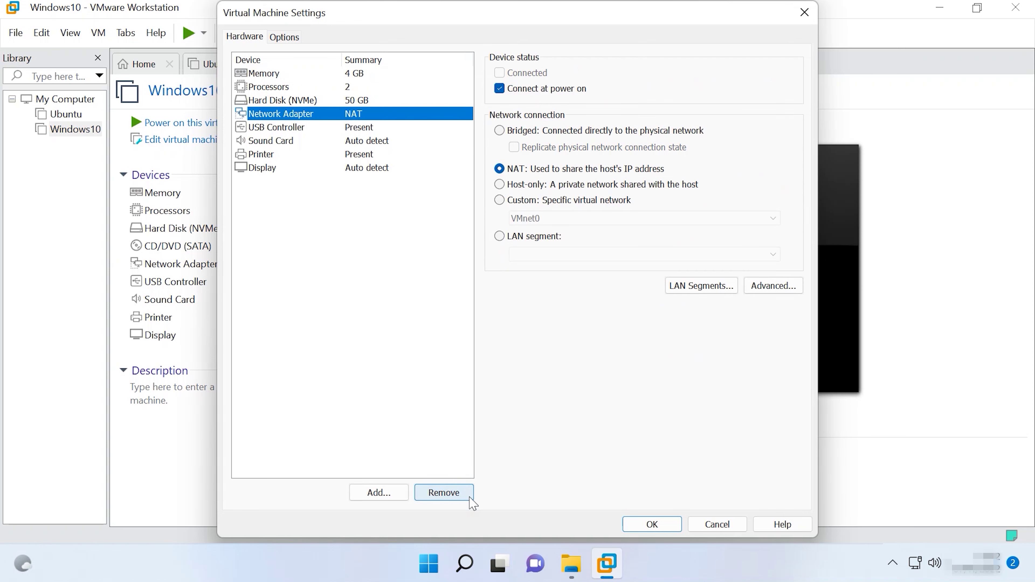
left_click(660, 528)
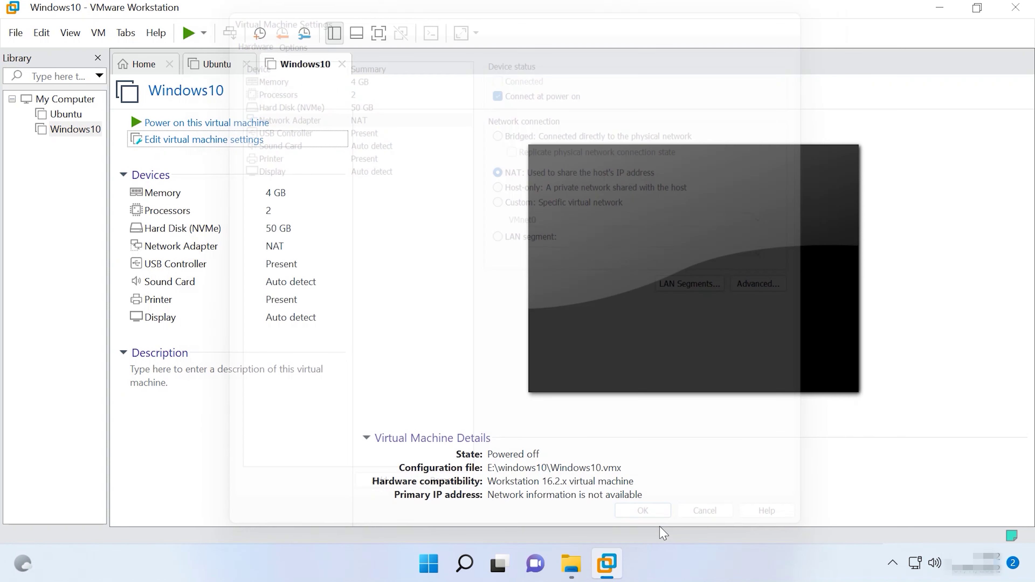
left_click(212, 127)
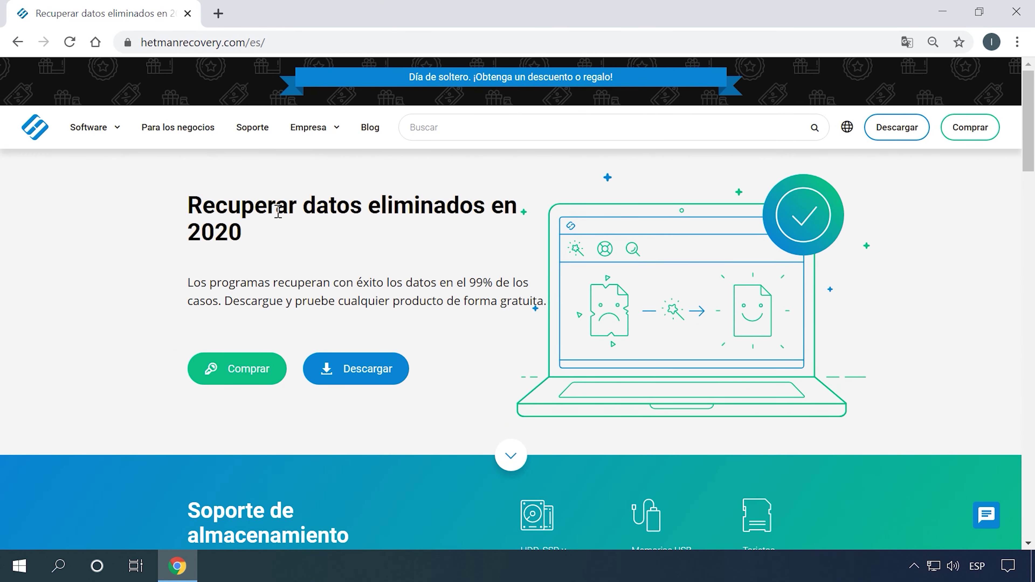
Step: In the browser, look over the hetmanrecovery.com home page and download the installation file of Partition Recovery 3.2
scroll(423, 302, "down", 10)
scroll(437, 299, "down", 15)
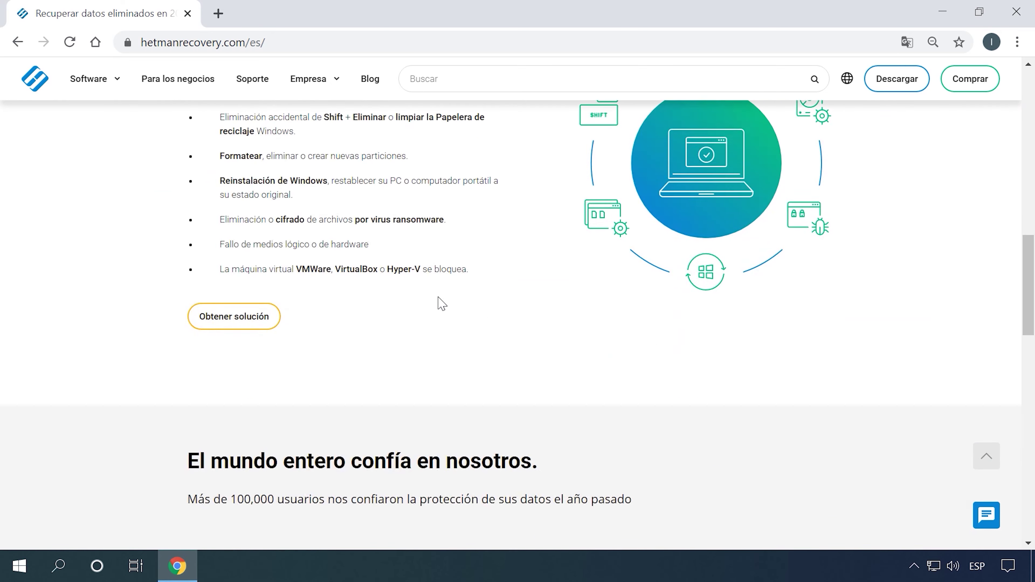
scroll(448, 300, "up", 20)
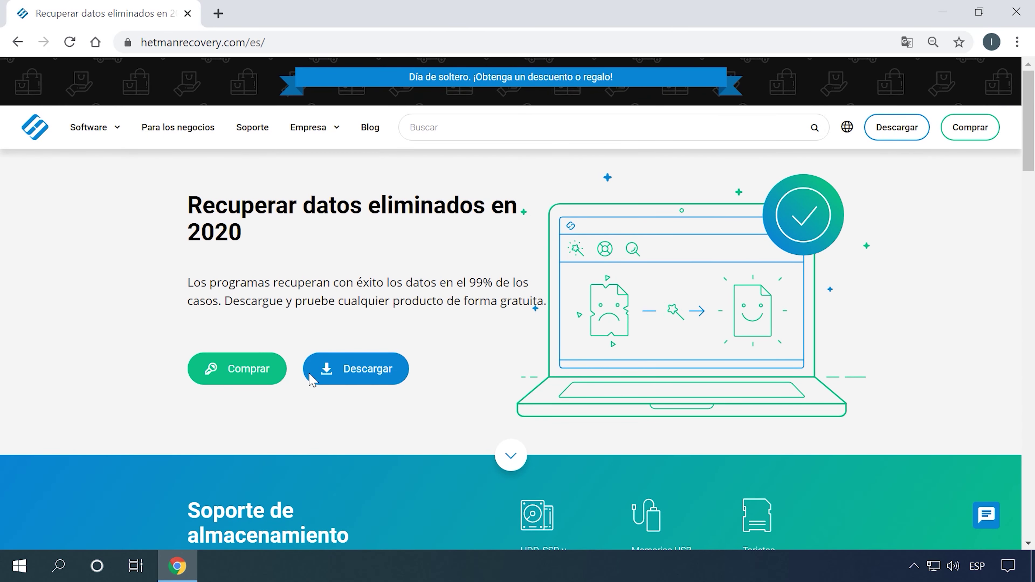
left_click(386, 380)
scroll(392, 371, "down", 7)
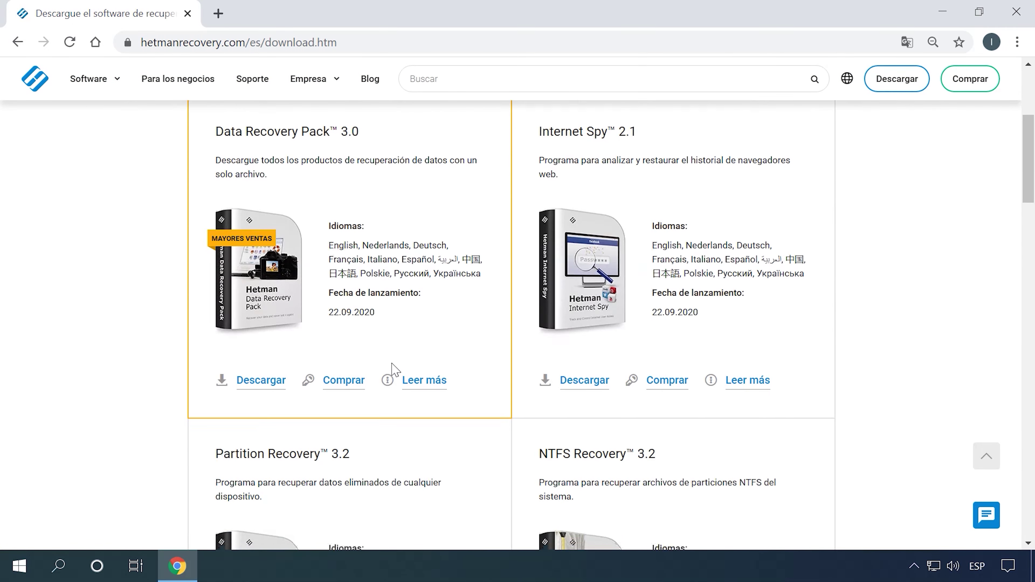
left_click(276, 453)
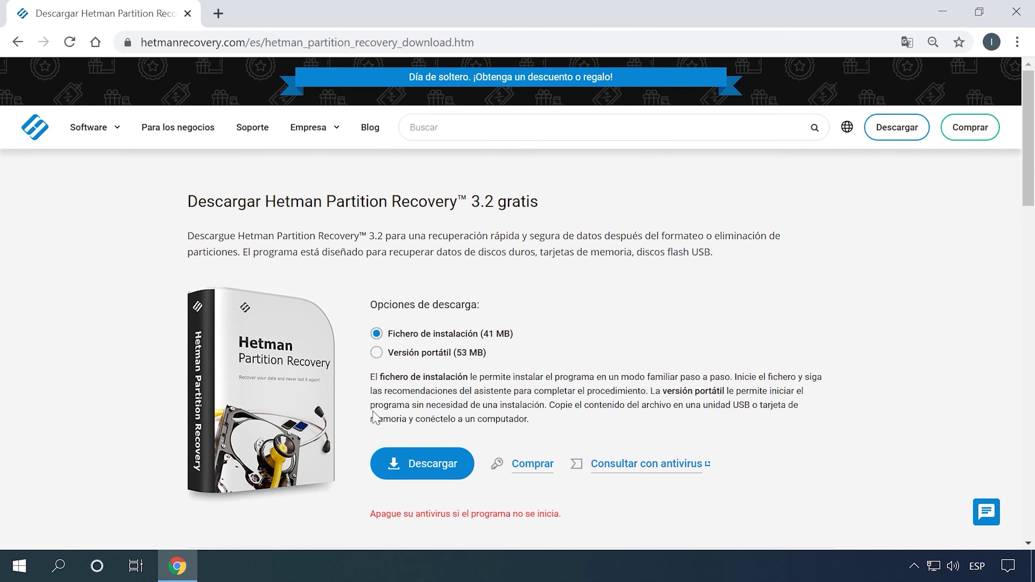
left_click(422, 463)
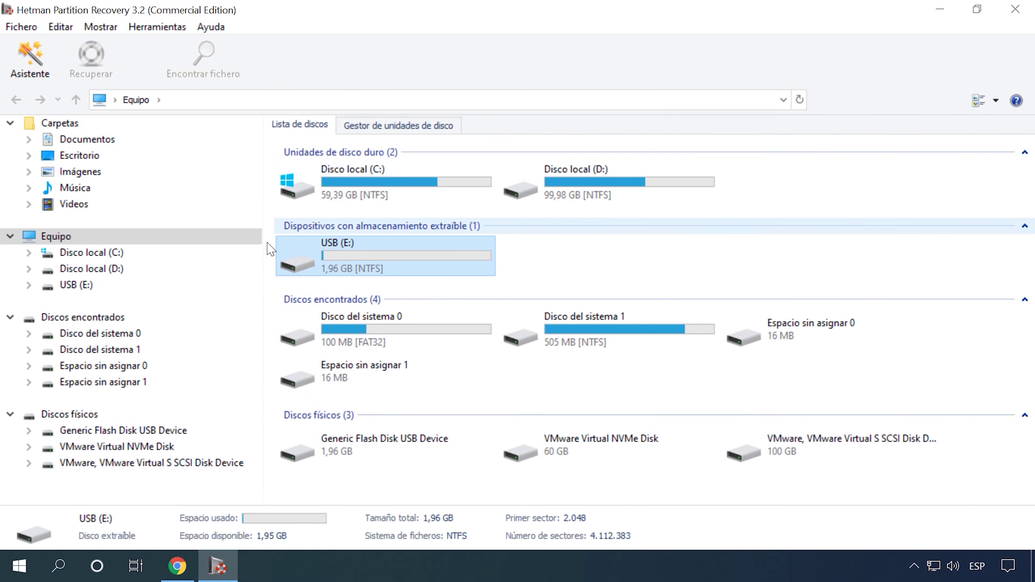
Step: In Hetman Partition Recovery, run a quick analysis (Análisis rápido) of the USB (E:) drive
double_click(358, 255)
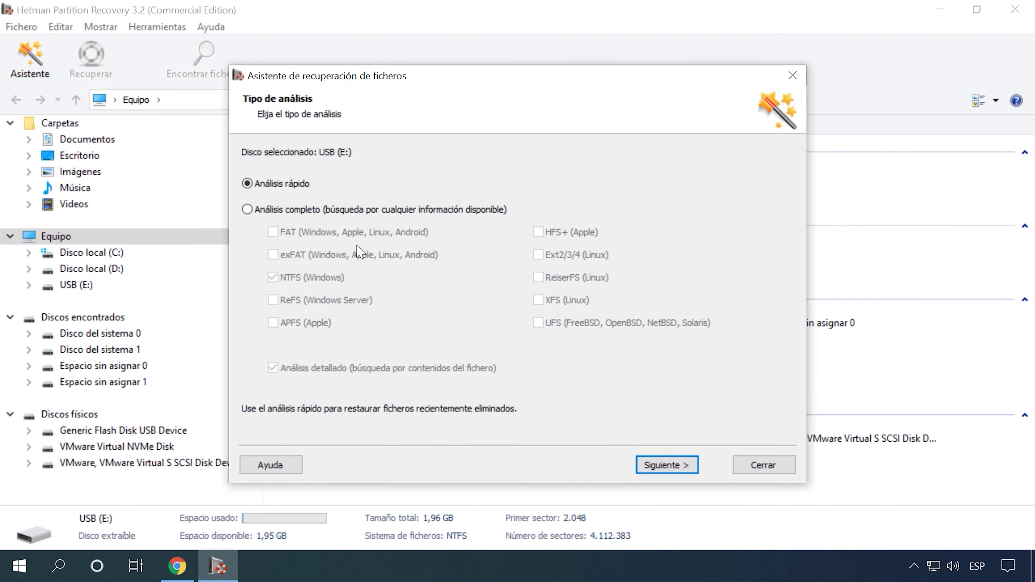
left_click(291, 210)
left_click(279, 184)
left_click(656, 461)
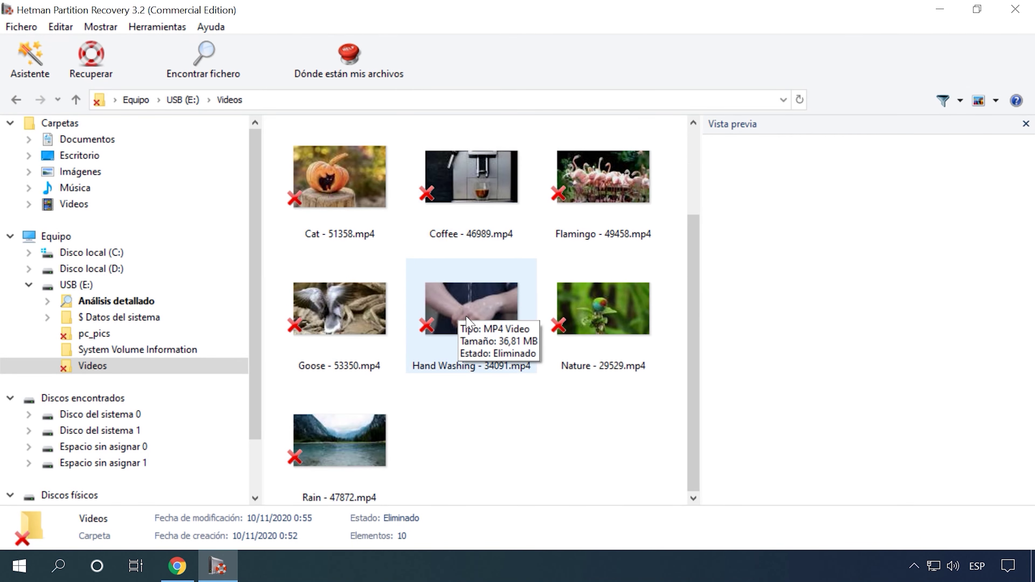
Step: Play the deleted video Birds - 43612.mp4 from the Videos folder in the preview and start its recovery
scroll(460, 314, "up", 2)
left_click(604, 187)
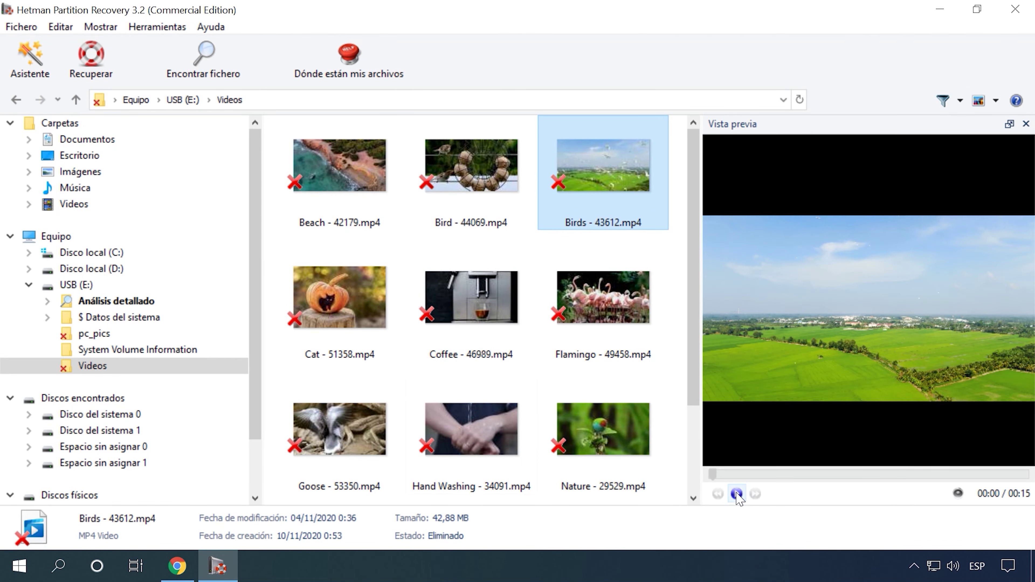
left_click(736, 494)
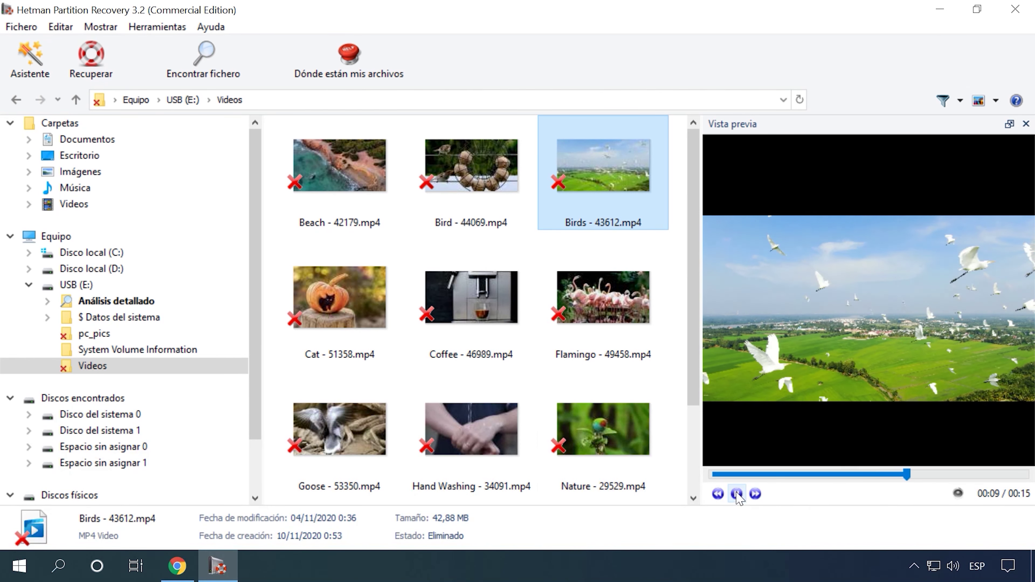
right_click(596, 162)
left_click(673, 173)
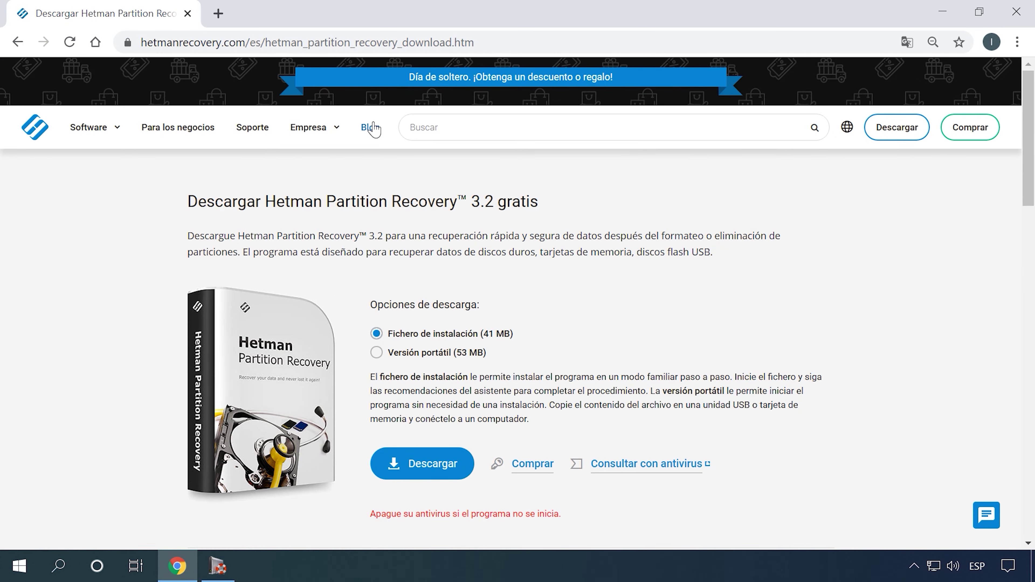
Step: Switch to the browser, open the Hetman blog, look through its articles and continue on page 2
left_click(372, 130)
scroll(249, 287, "down", 3)
scroll(249, 287, "down", 15)
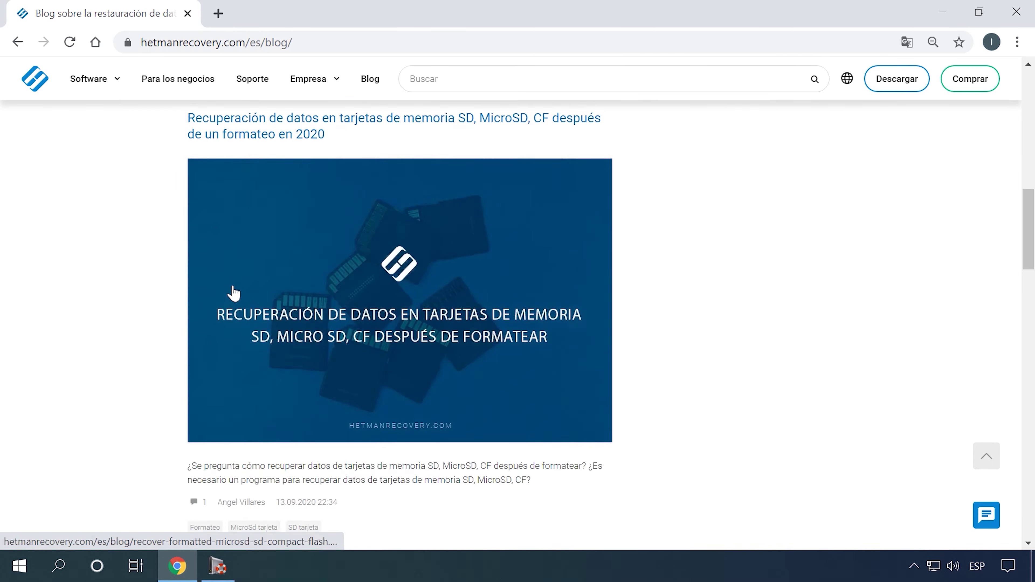
scroll(246, 300, "down", 8)
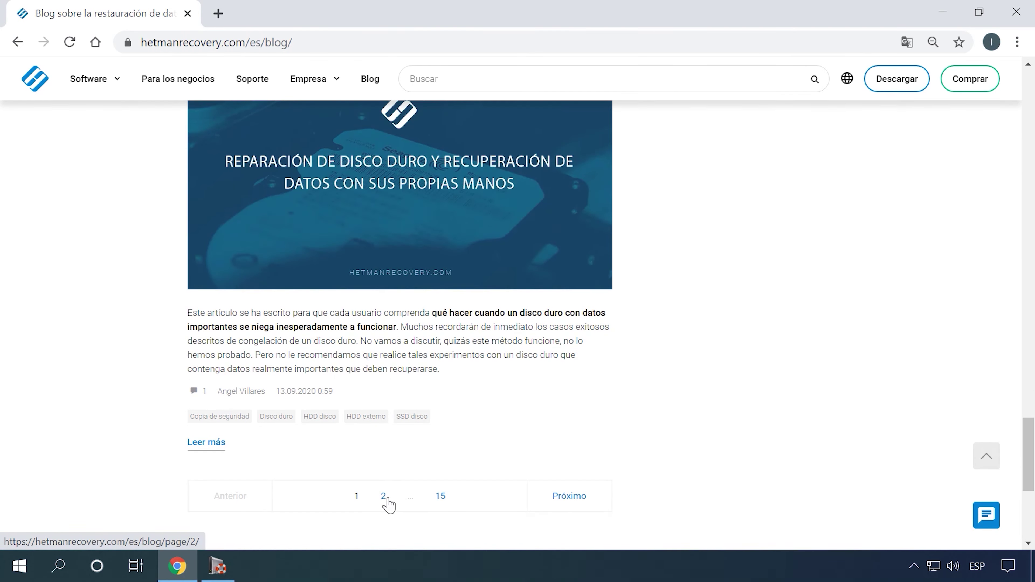
left_click(388, 502)
scroll(378, 437, "down", 20)
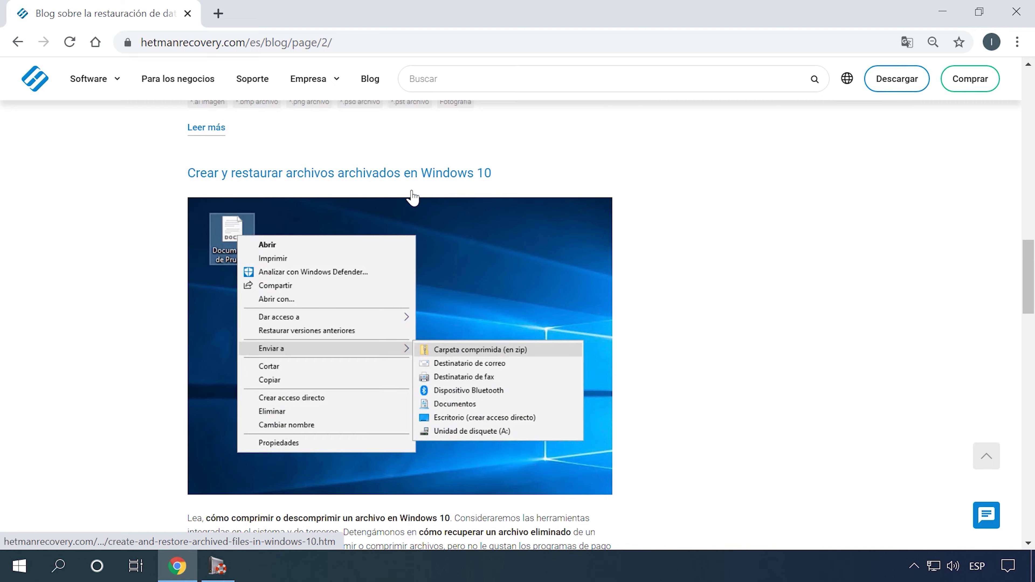
Step: Read the article "Crear y restaurar archivos archivados en Windows 10" and open the site's chat
left_click(413, 198)
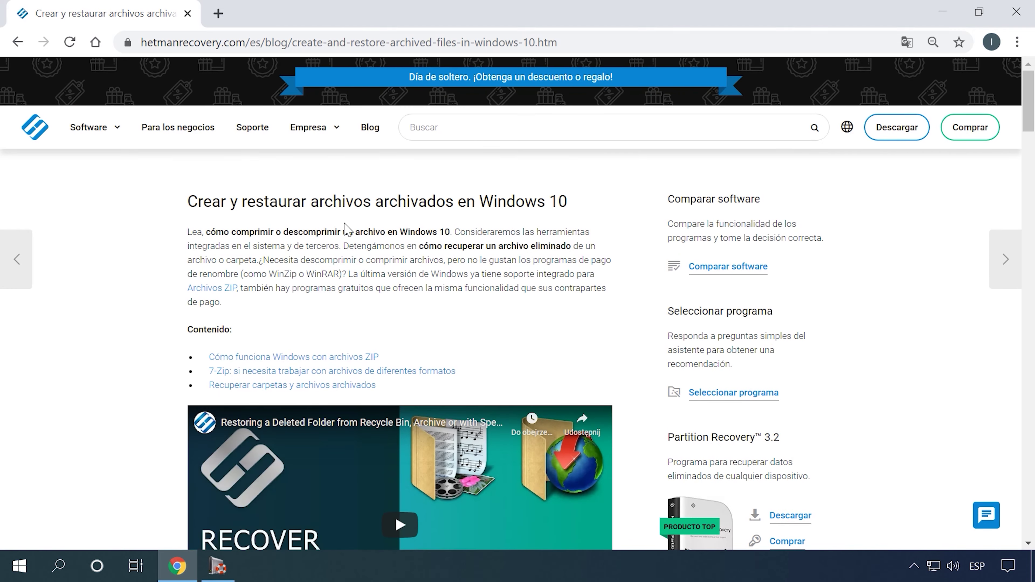
scroll(208, 375, "down", 12)
scroll(205, 370, "down", 20)
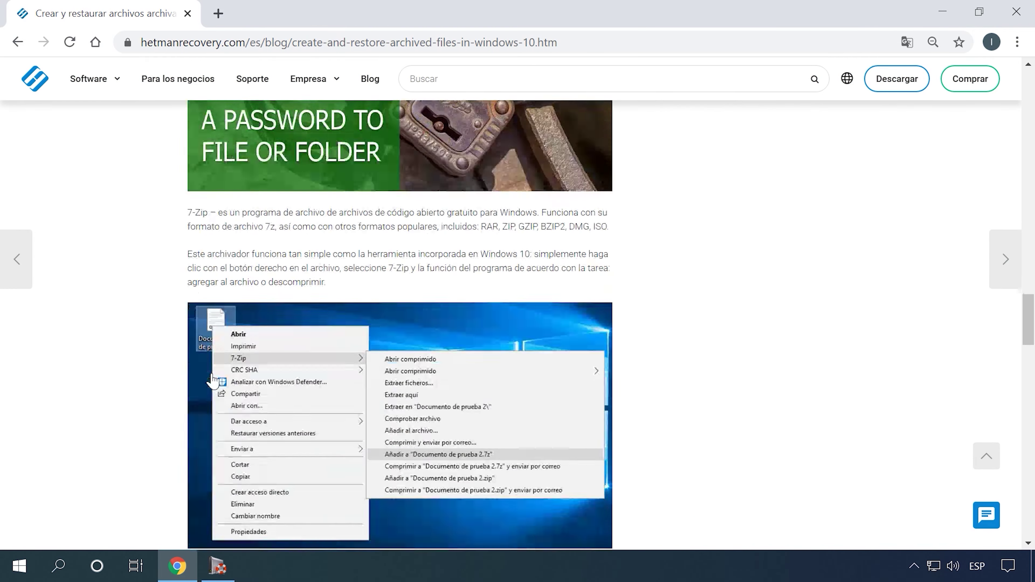
scroll(215, 379, "up", 10)
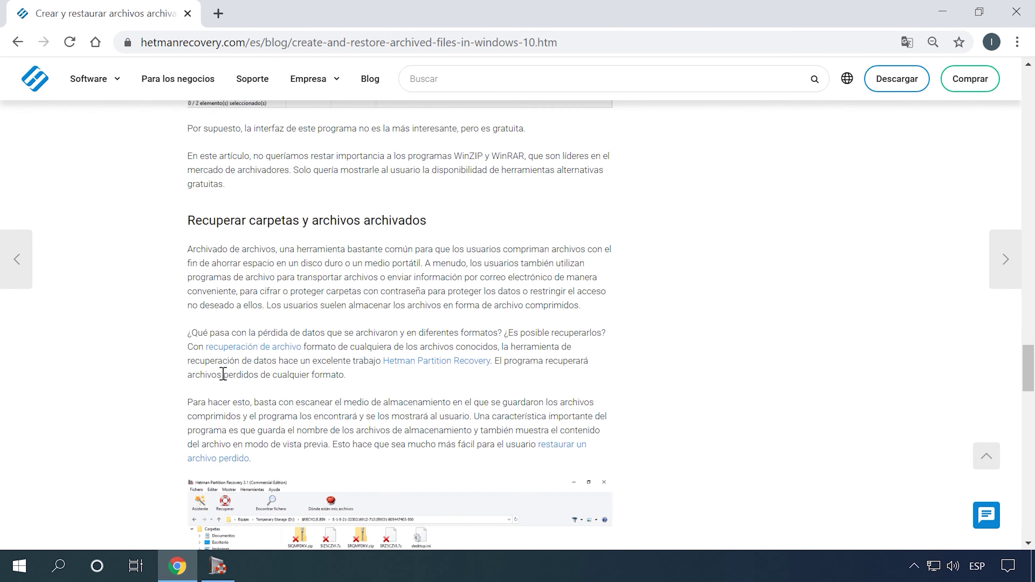
left_click(984, 514)
left_click(918, 442)
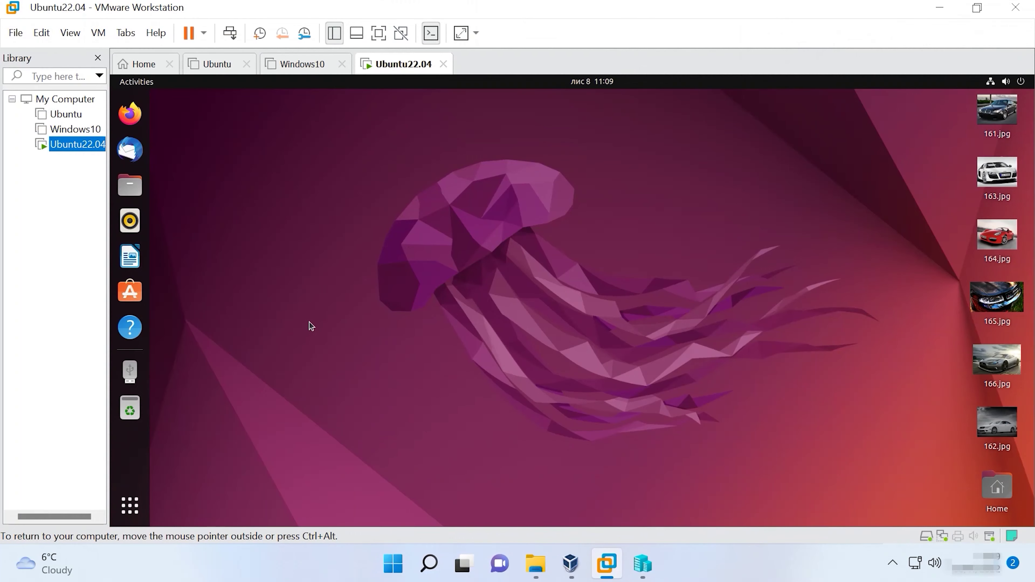
Step: In VMware Workstation, power off the Ubuntu22.04 virtual machine and confirm the power-off
left_click(206, 36)
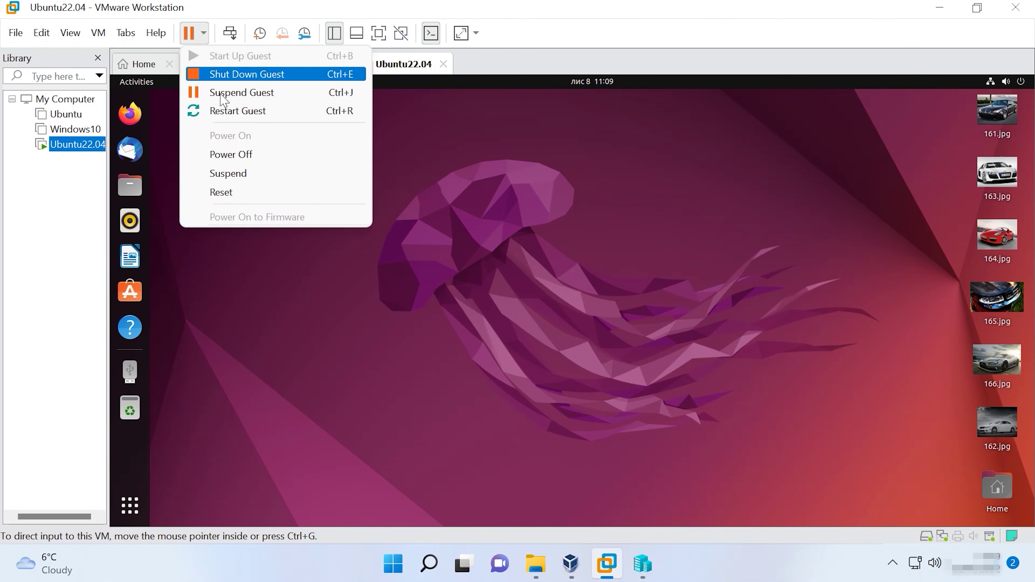
left_click(250, 155)
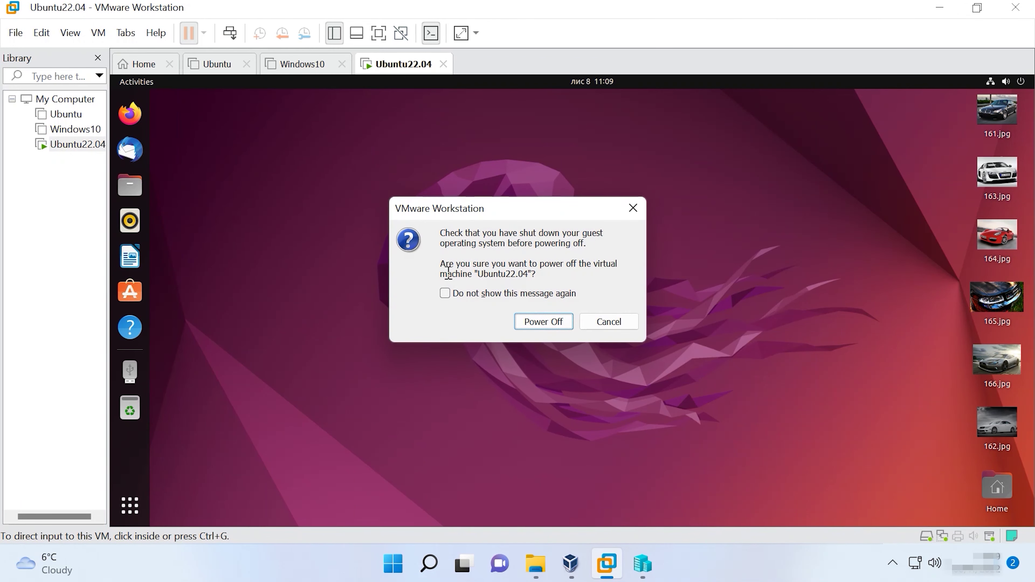
left_click(542, 322)
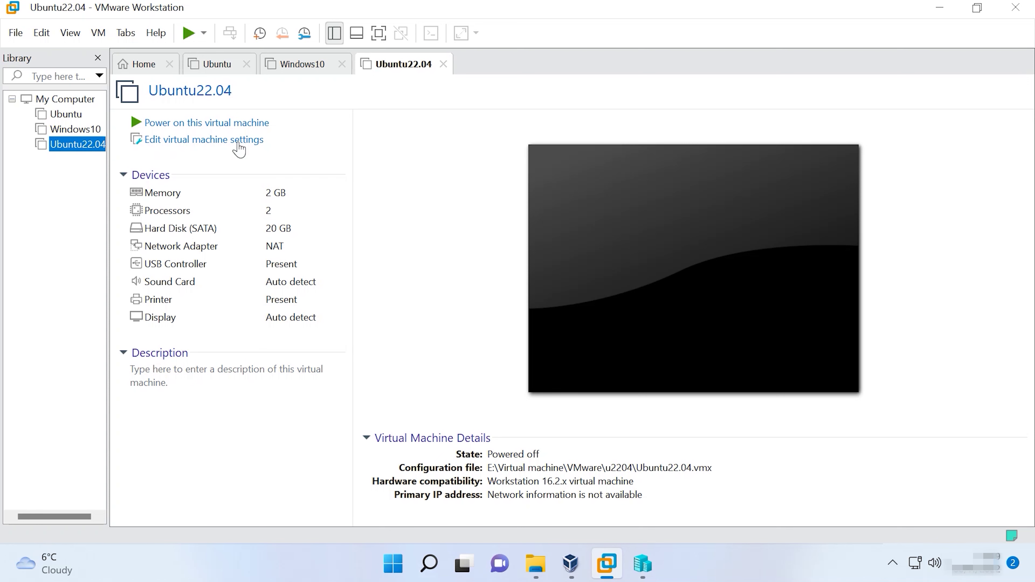
Step: Export the Ubuntu22.04 virtual machine to OVF as Ubuntu22.04.ovf in the ovf folder inside Virtual machine on drive E
left_click(16, 33)
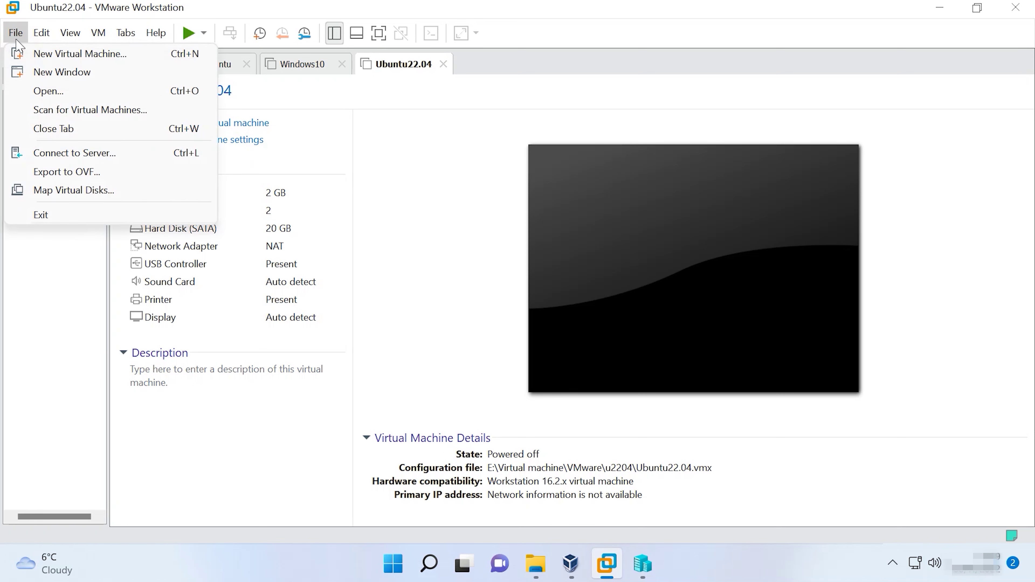
left_click(91, 175)
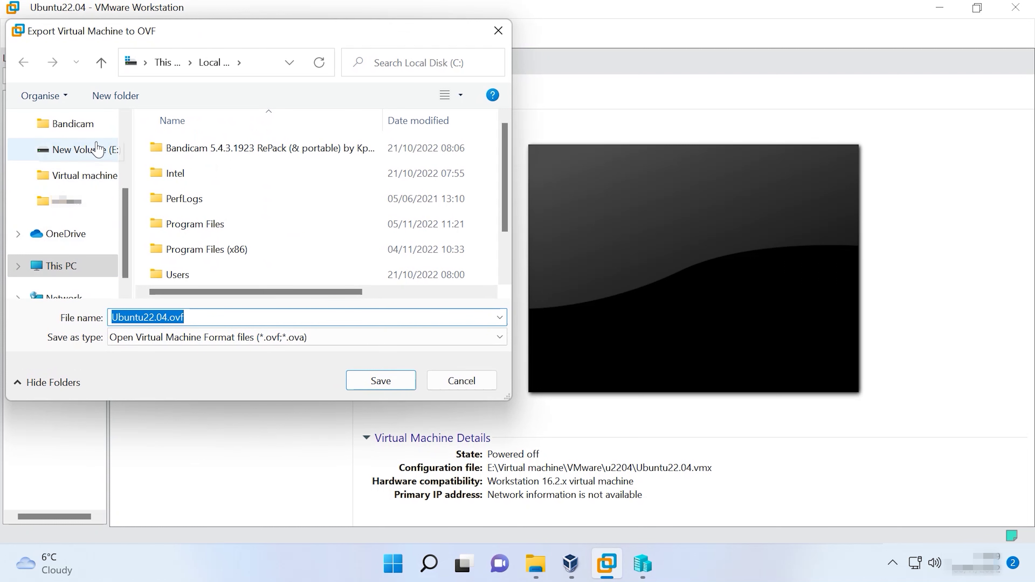
left_click(63, 148)
double_click(202, 173)
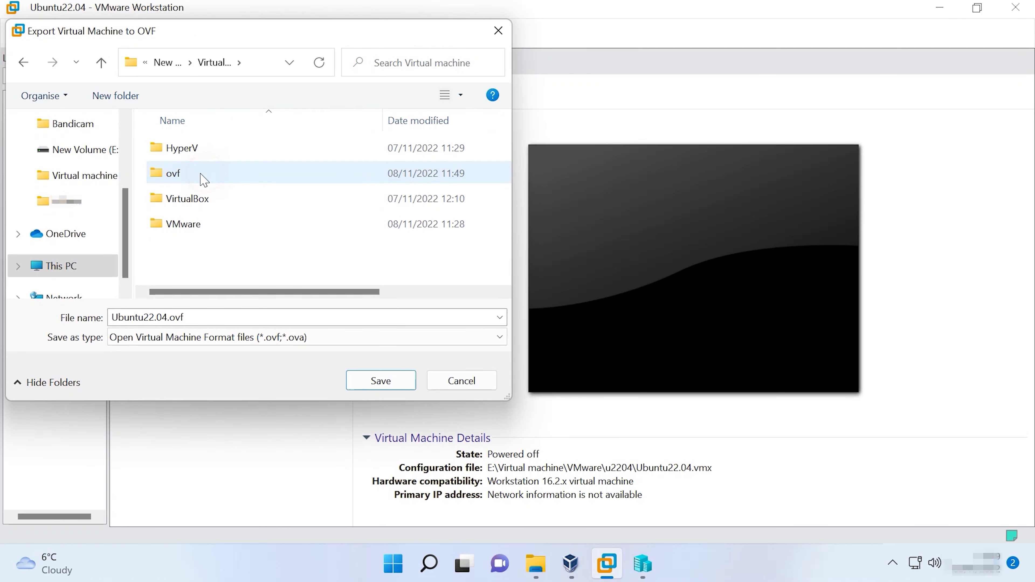
double_click(184, 174)
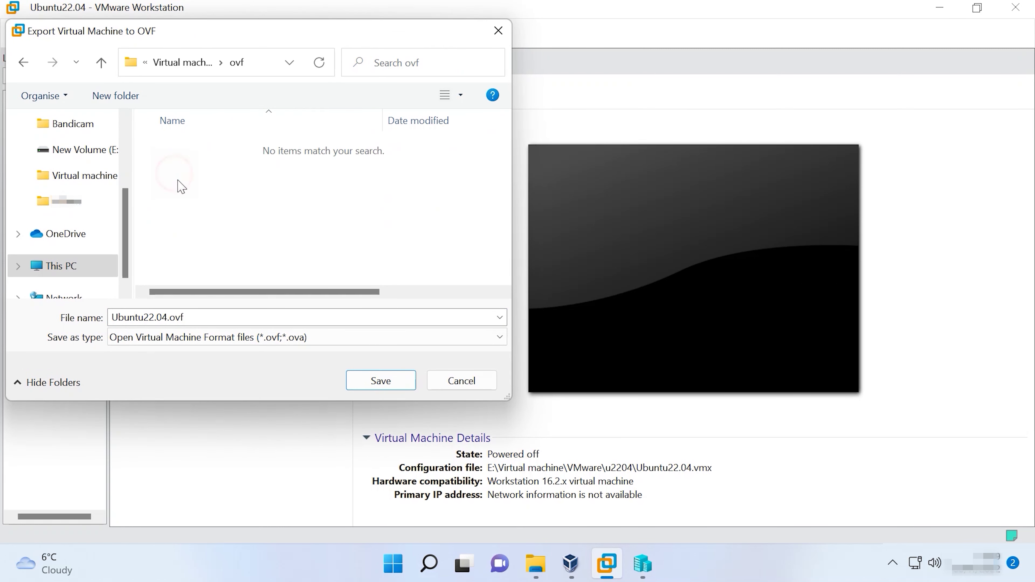
left_click(381, 381)
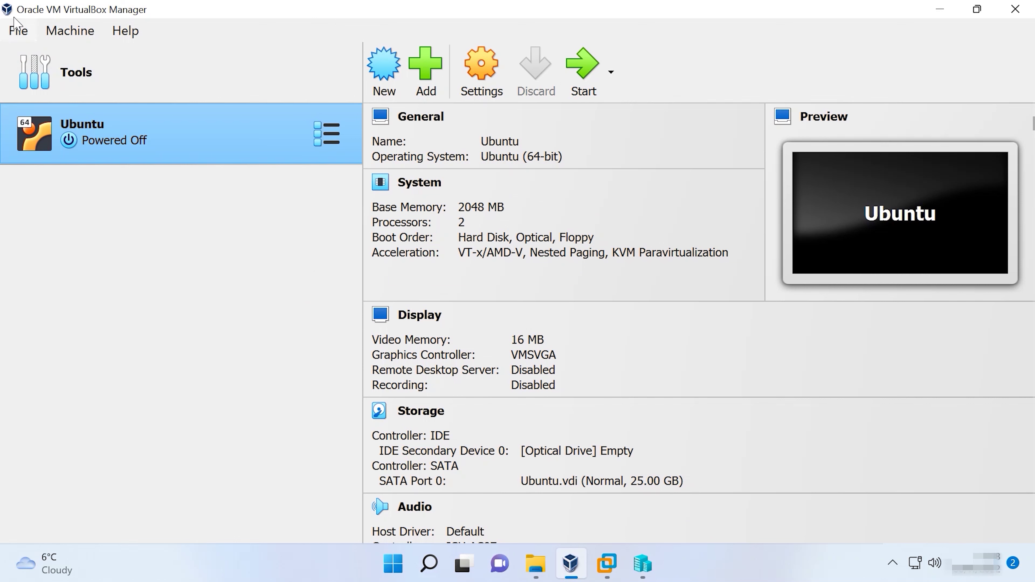
Step: In VirtualBox, start an appliance import from the local file E:\Virtual machine\ovf\Ubuntu22.04.ovf and proceed to the appliance settings
left_click(18, 30)
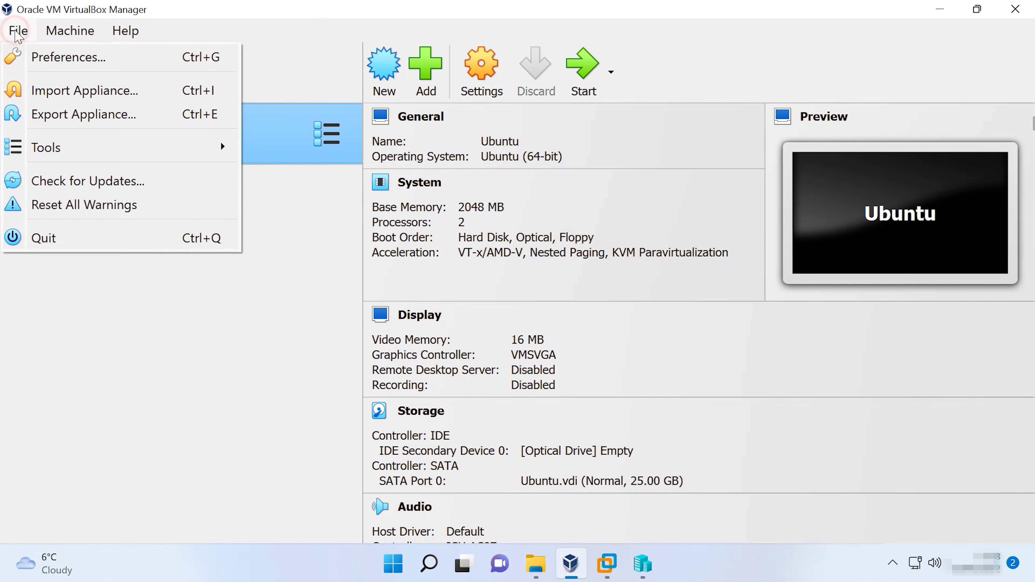
left_click(102, 96)
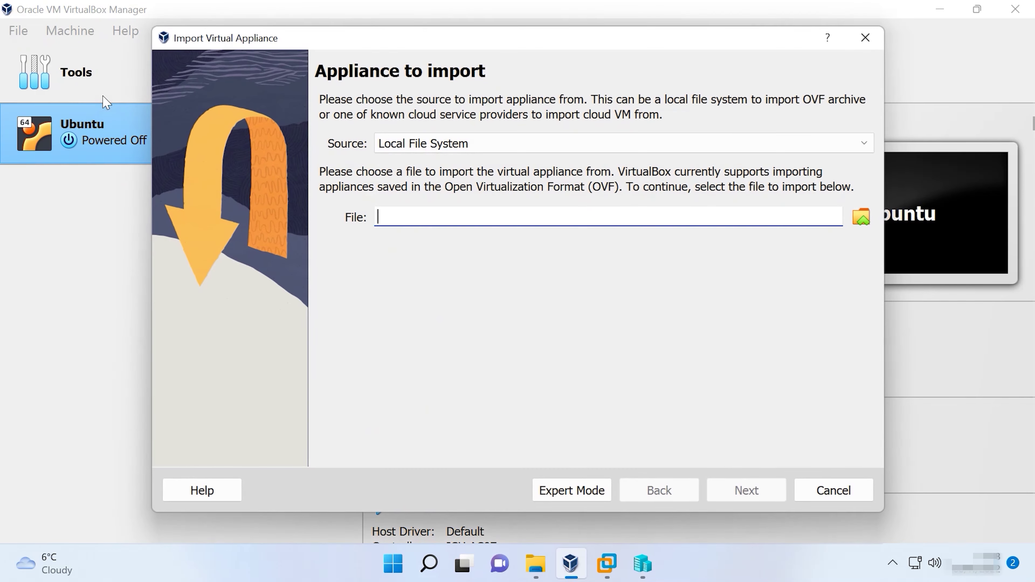
left_click(860, 220)
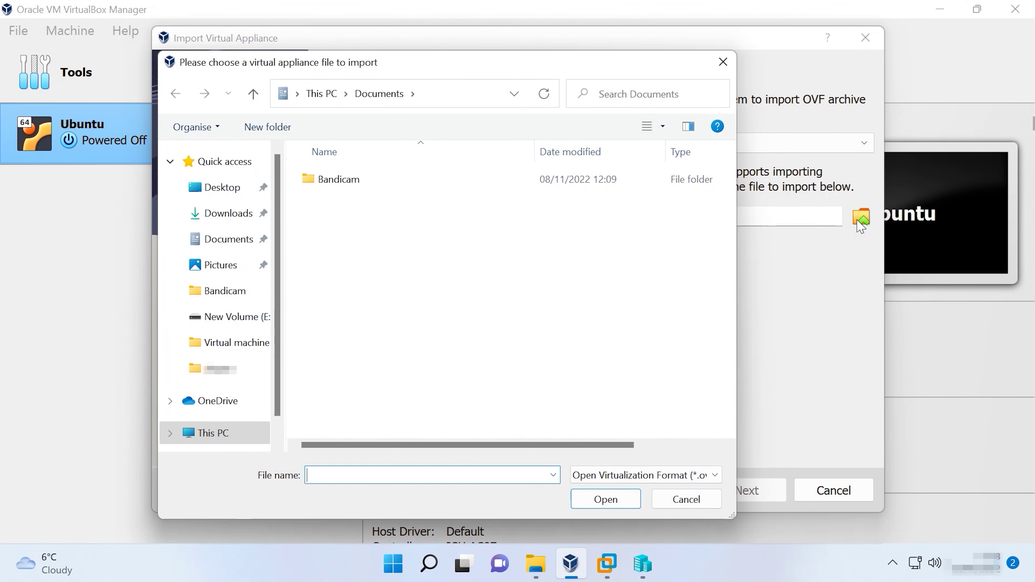
left_click(242, 316)
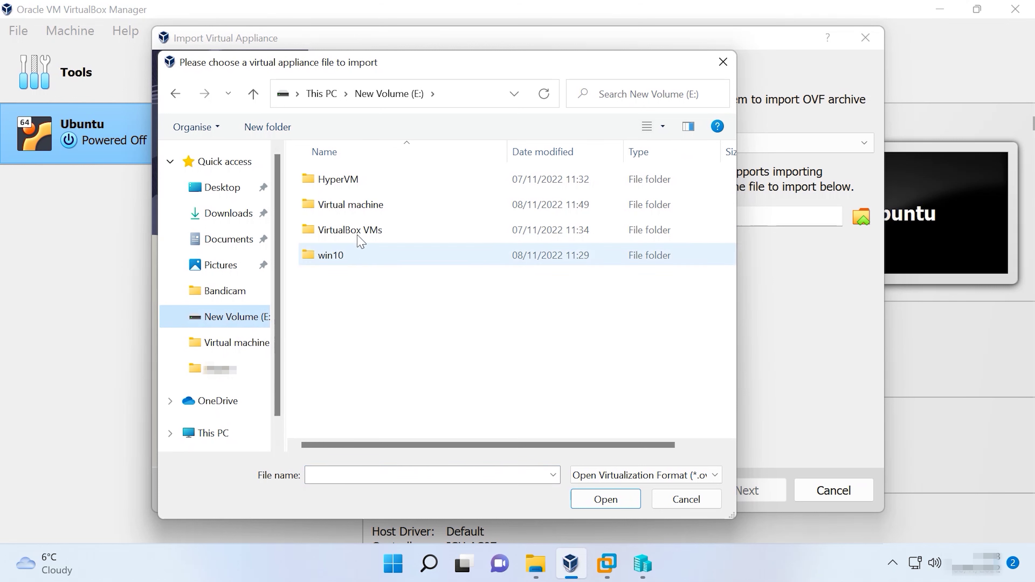
double_click(355, 204)
double_click(341, 209)
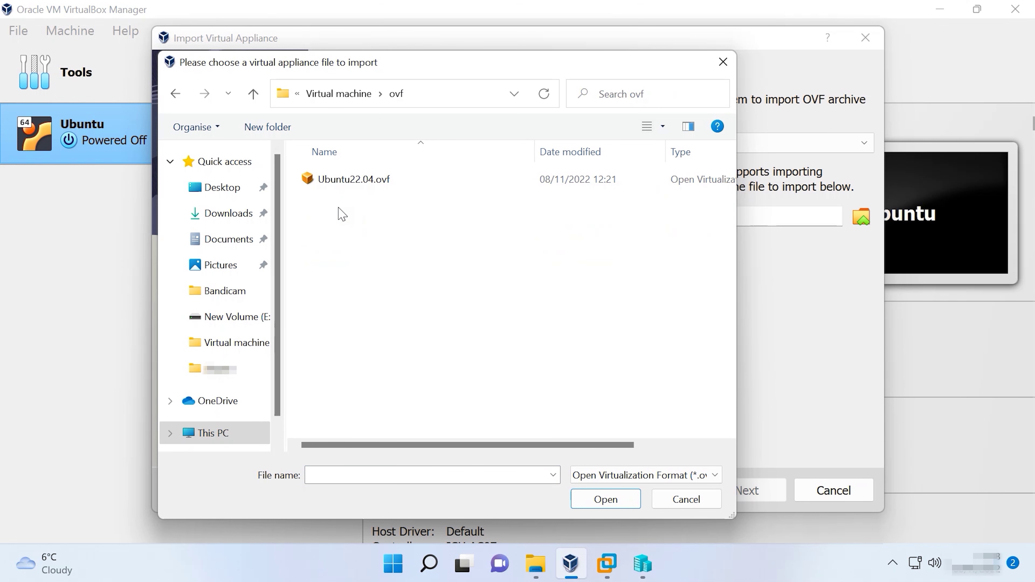
left_click(347, 186)
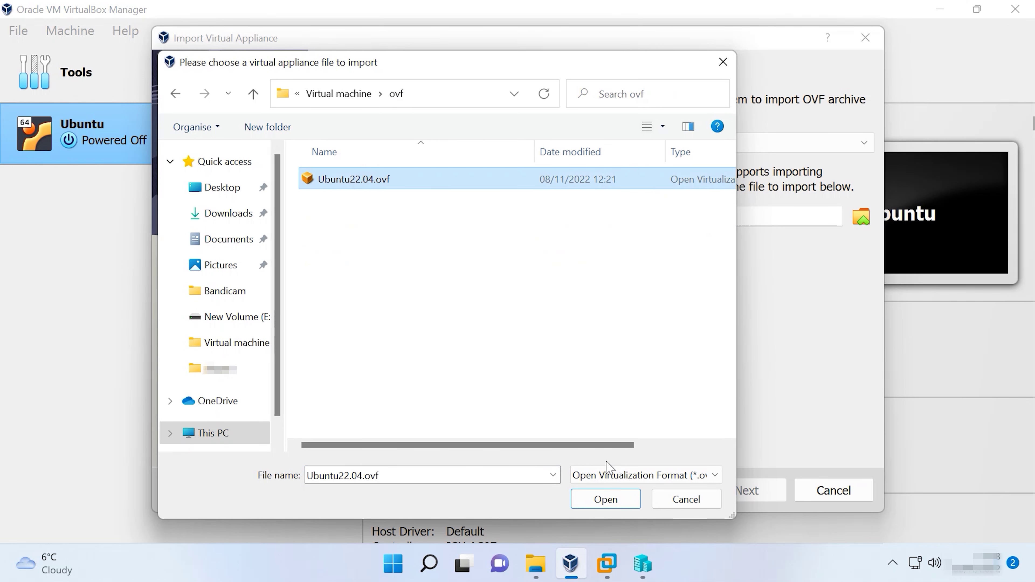
left_click(612, 503)
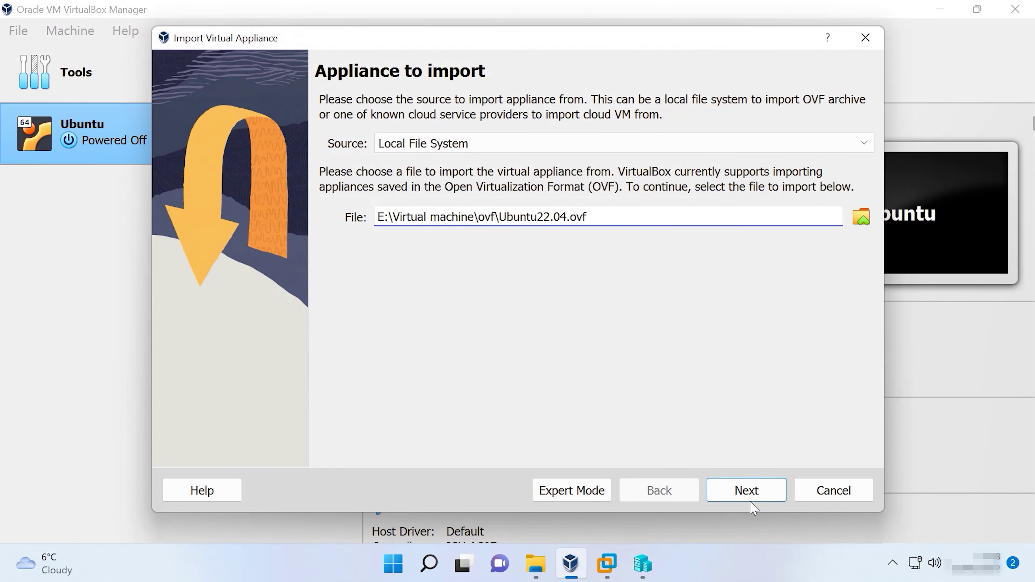
left_click(752, 495)
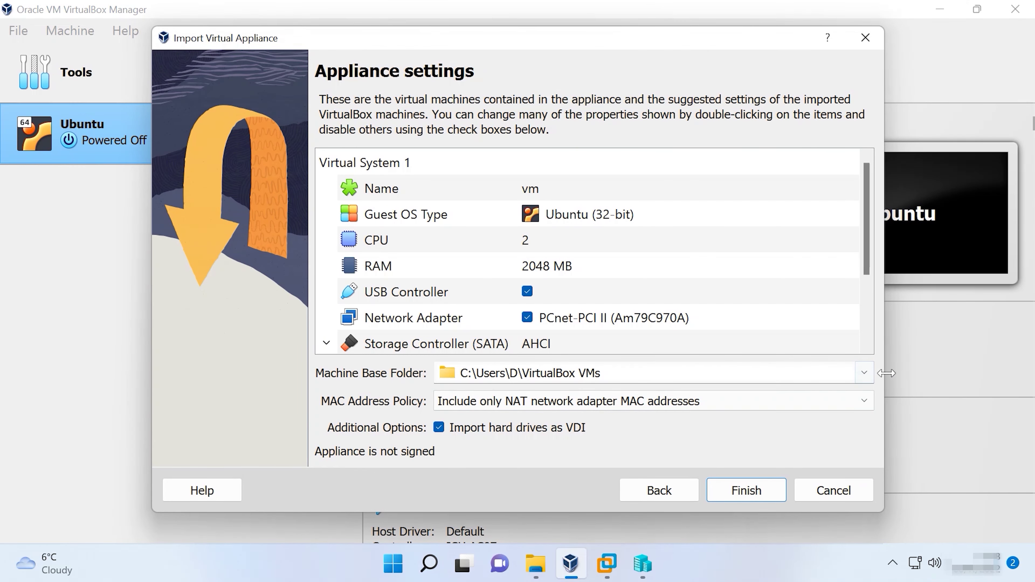
Step: Set the machine base folder to E:\Virtual machine\VirtualBox\U2204 and finish the appliance import
left_click(864, 373)
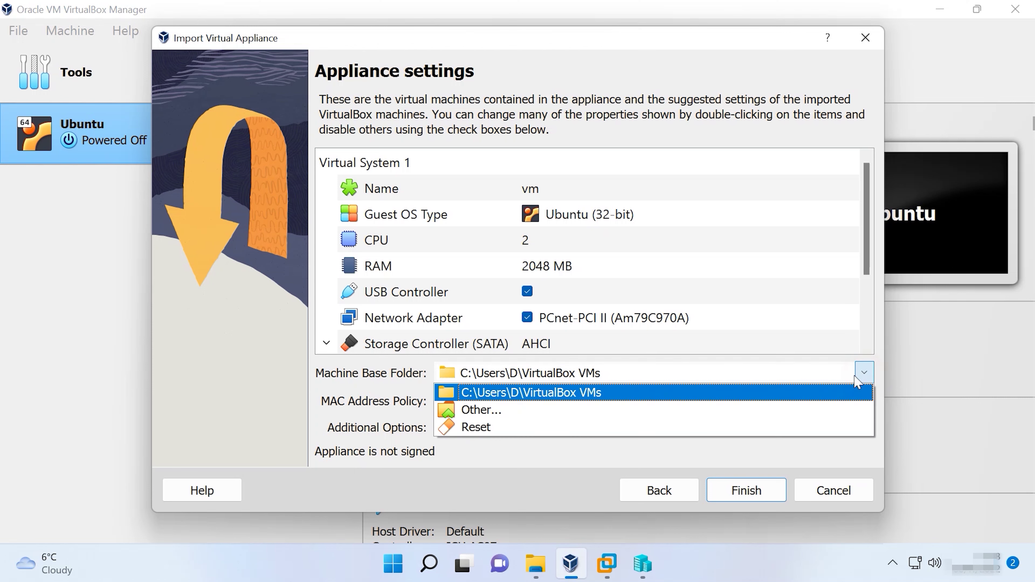
left_click(499, 410)
left_click(337, 186)
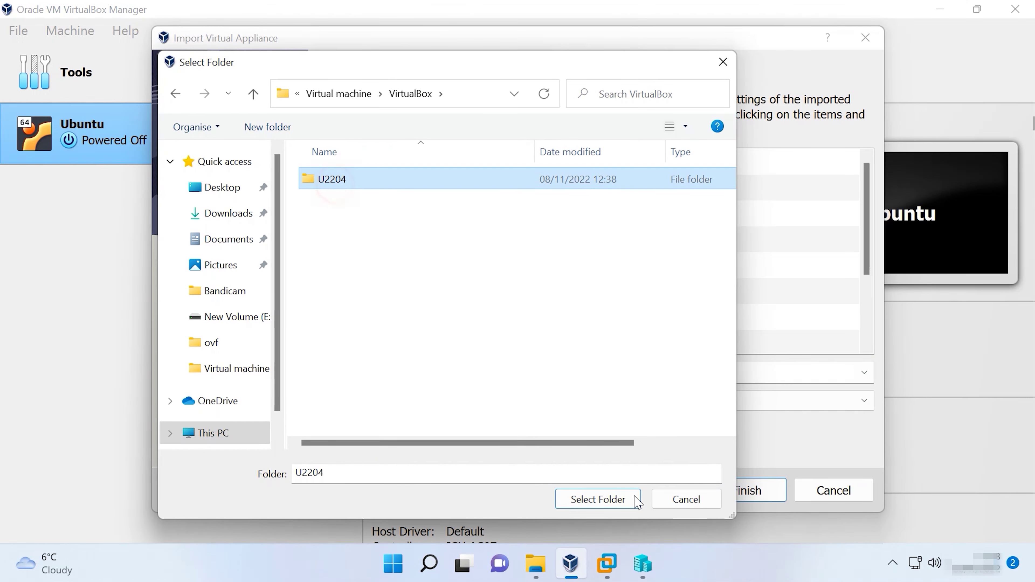
left_click(602, 499)
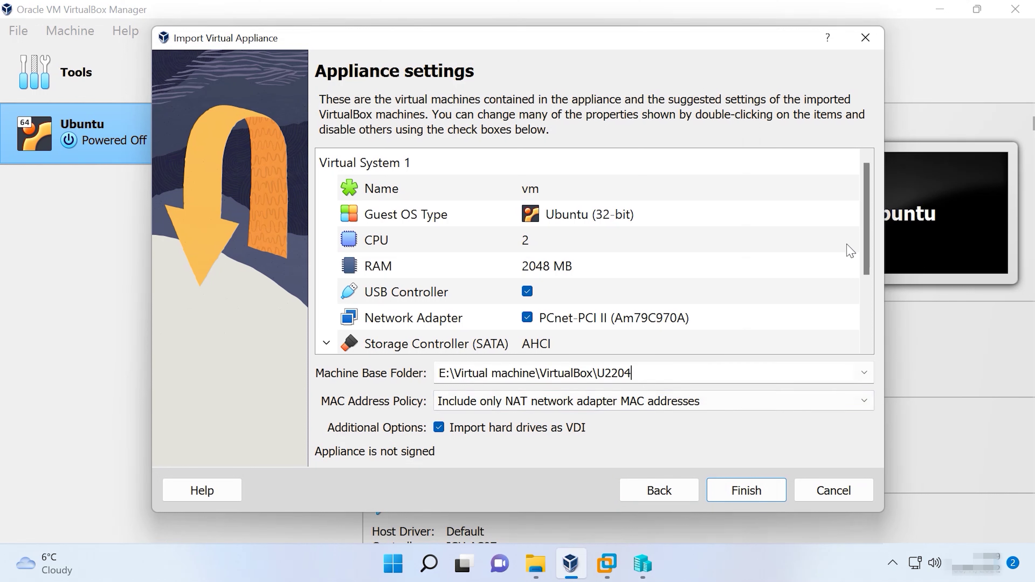
left_click(865, 252)
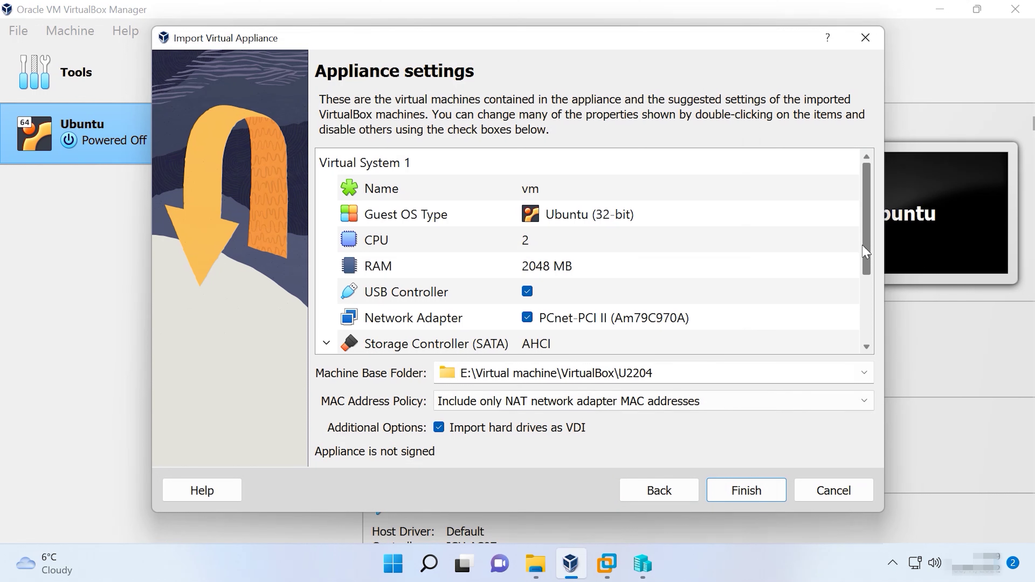
left_click(747, 491)
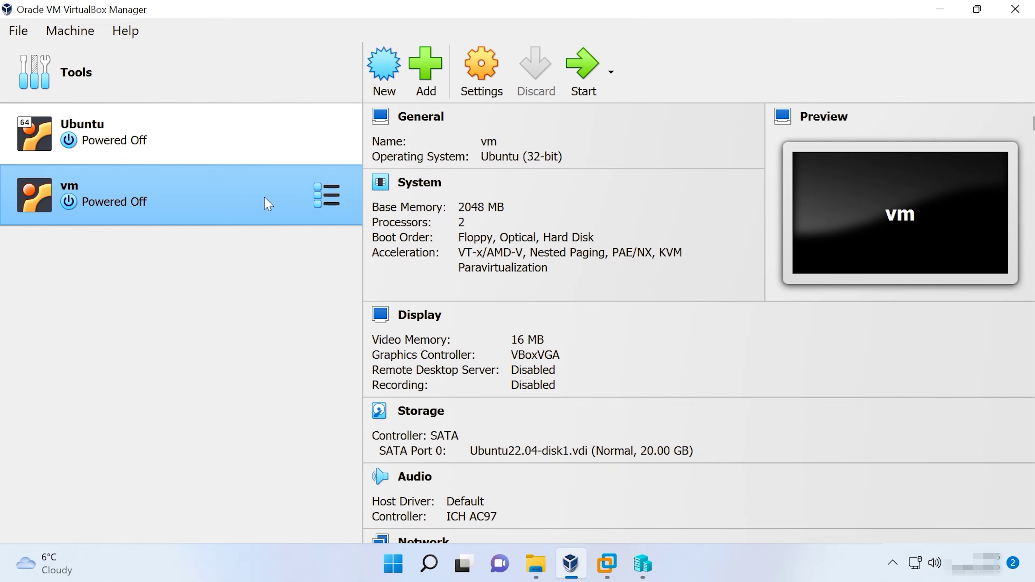
Step: Start the imported virtual machine vm and close it with the option to power off the machine
left_click(587, 84)
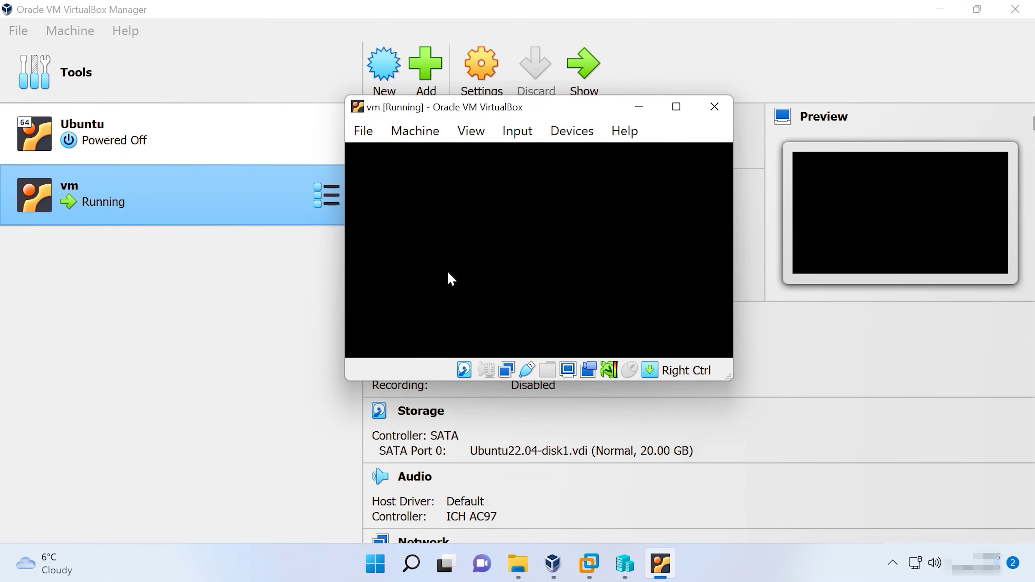
left_click(711, 112)
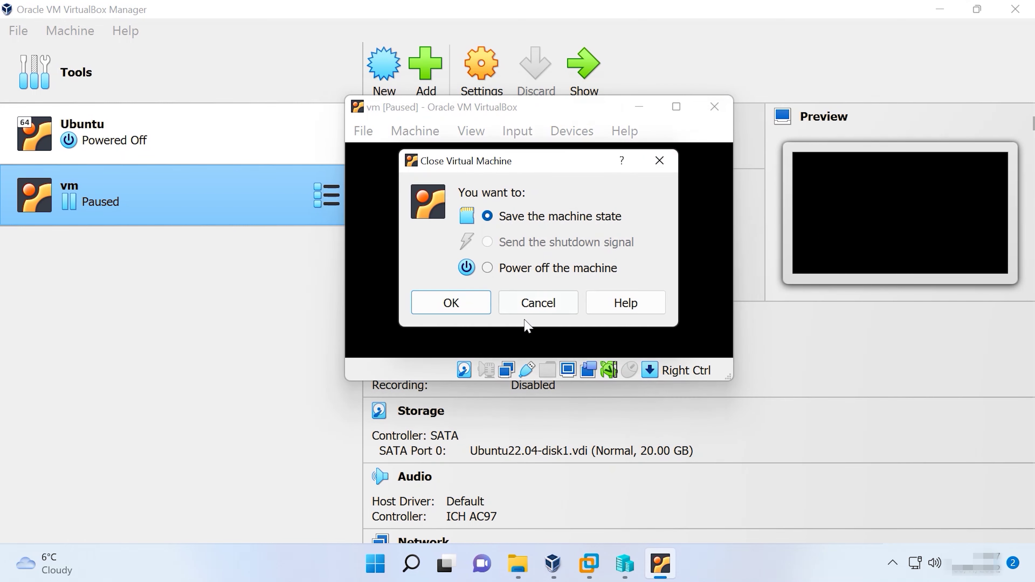
left_click(488, 268)
left_click(456, 303)
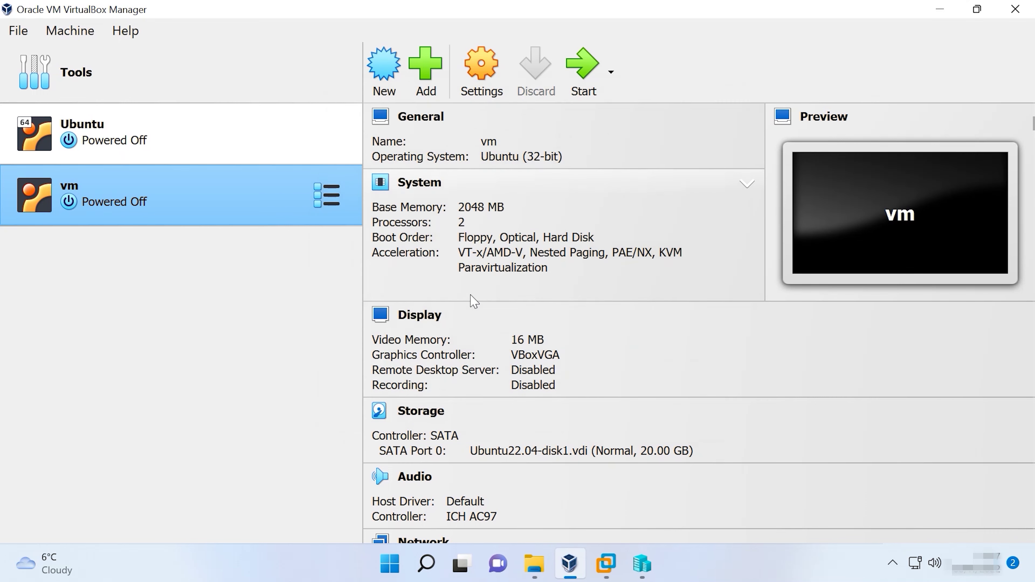
Step: Check the invalid-settings warning for vm, set its graphics controller to VMSVGA and start the machine
left_click(483, 95)
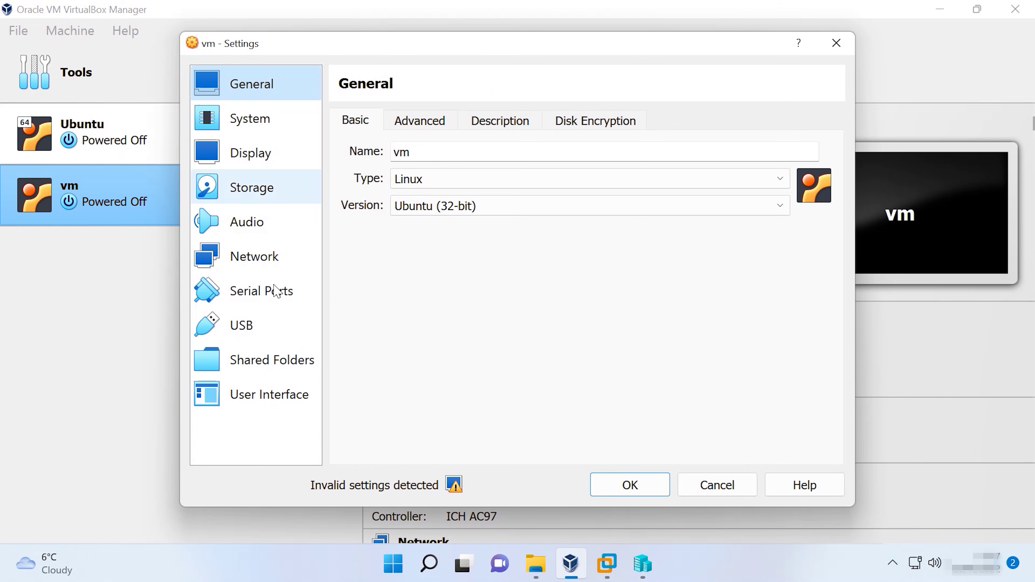
left_click(448, 487)
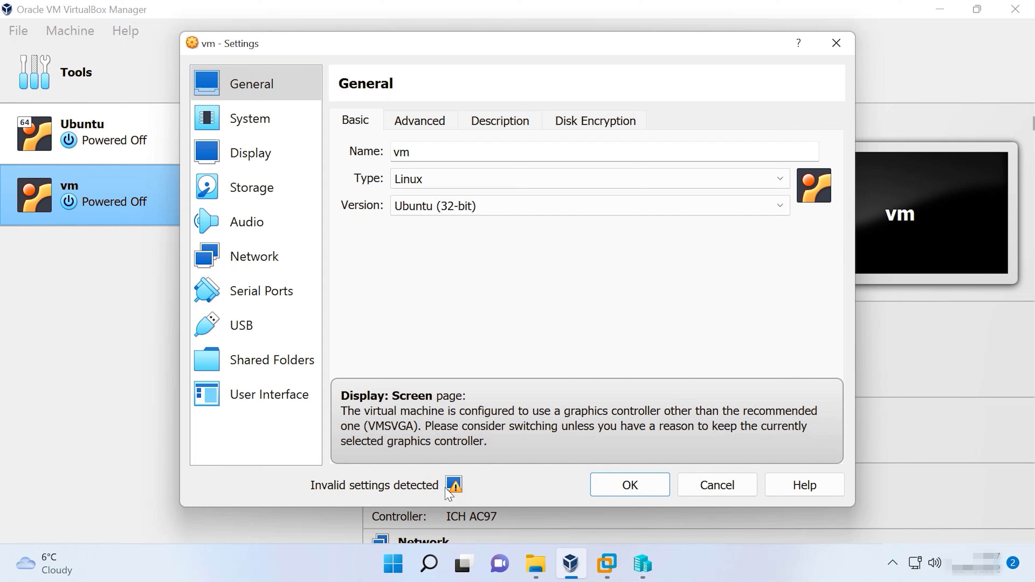
left_click(256, 159)
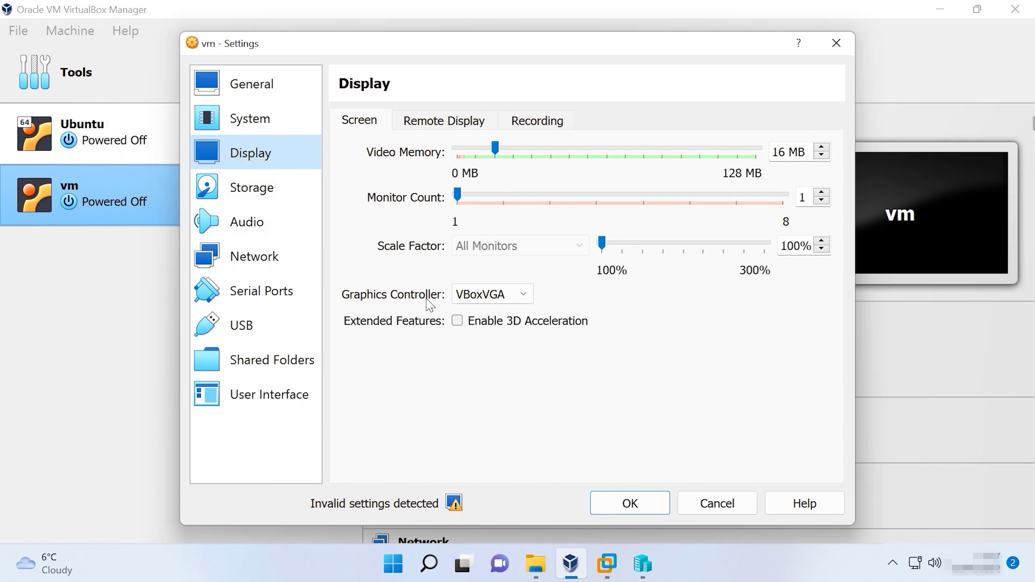
left_click(509, 297)
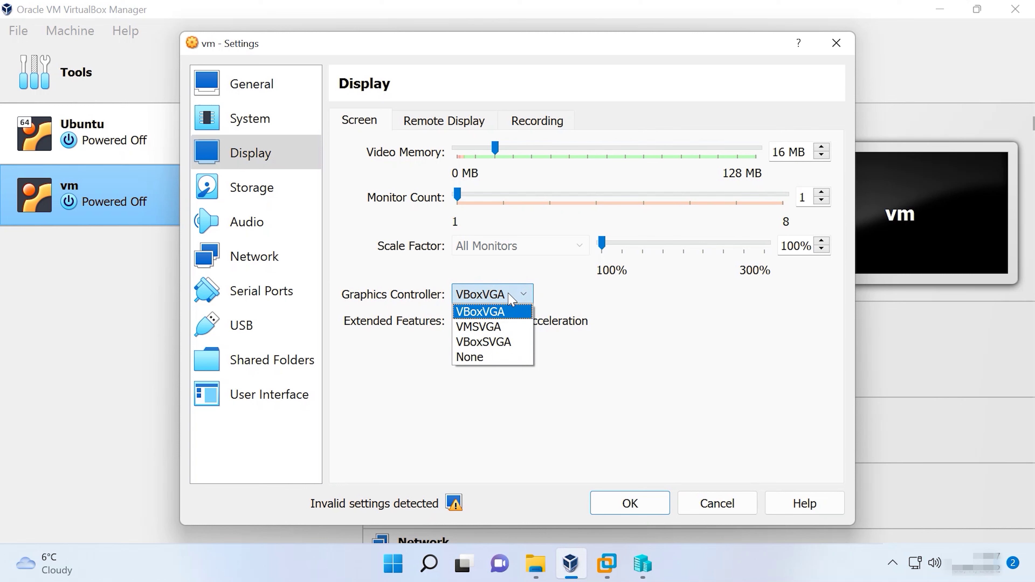
left_click(503, 332)
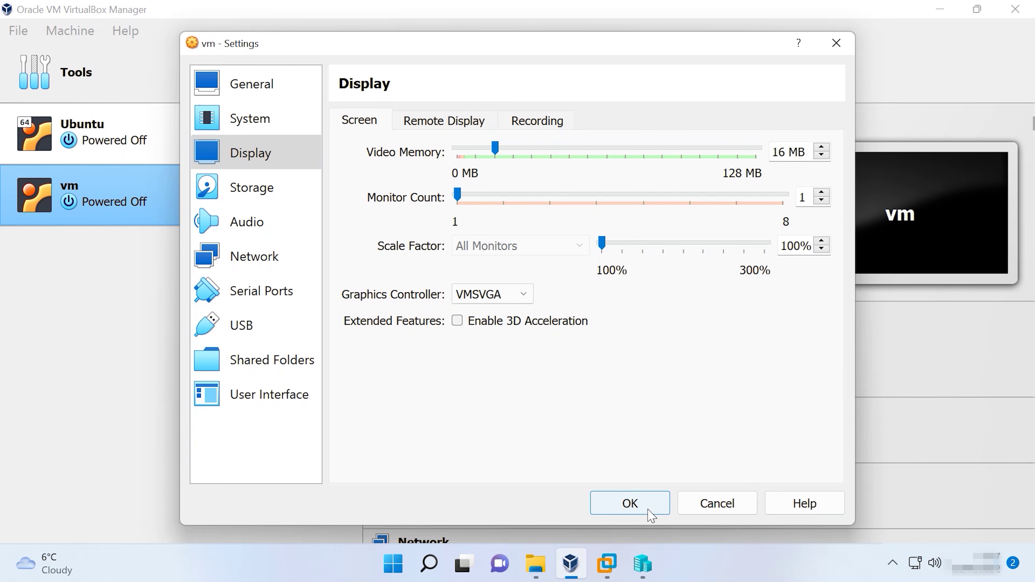
left_click(630, 505)
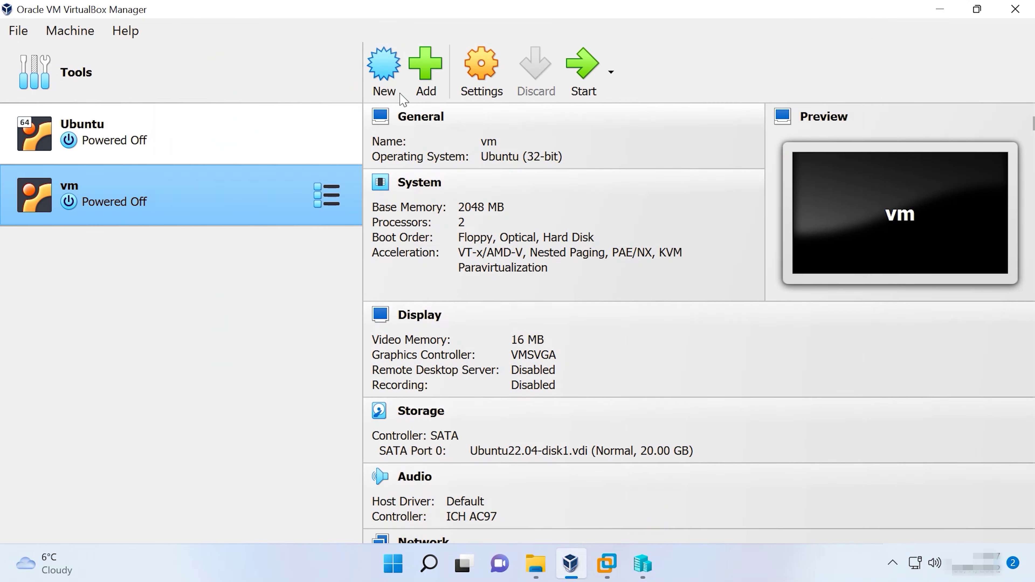
left_click(584, 93)
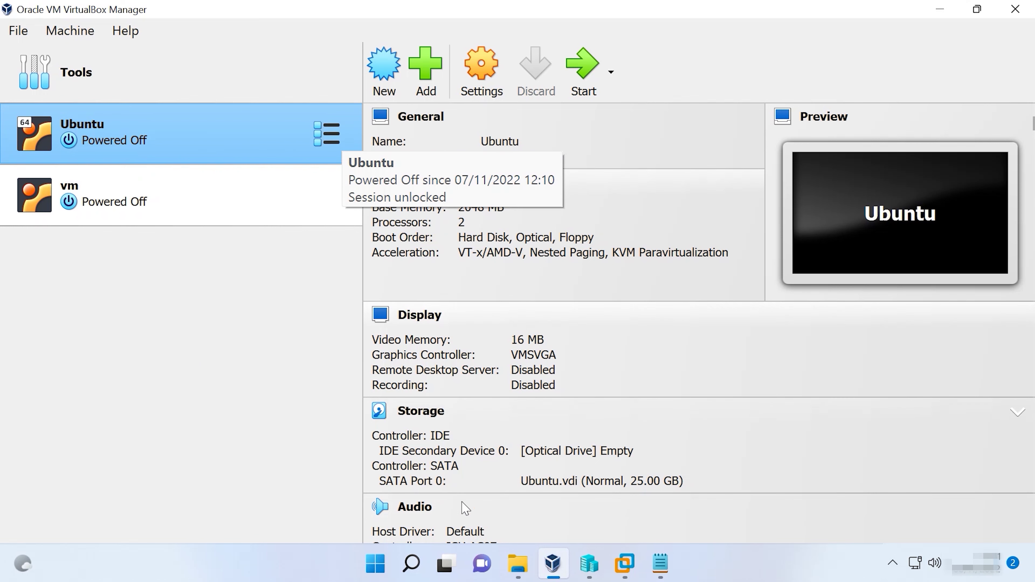
Step: In File Explorer, show the paths of the Ubuntu virtual machine folder and the Convert folder, and bring up the VirtualBox program folder
mouse_move(515, 560)
left_click(389, 500)
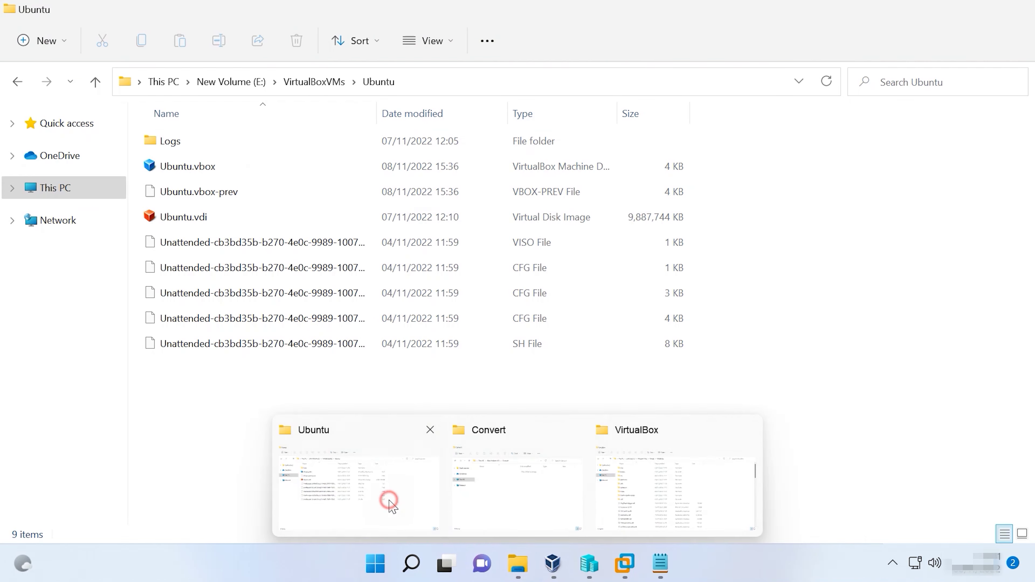
left_click(422, 76)
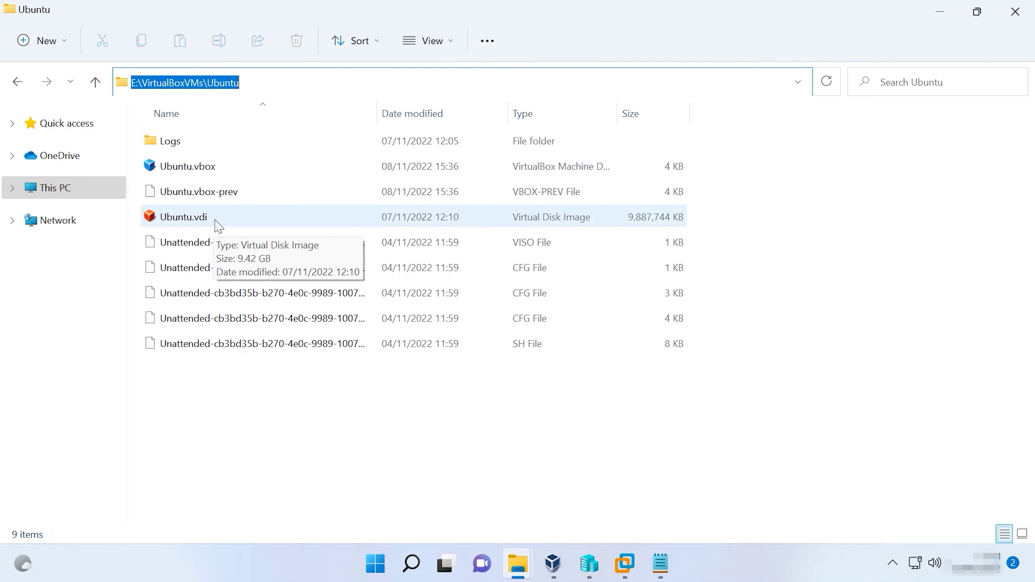
left_click(518, 564)
left_click(517, 495)
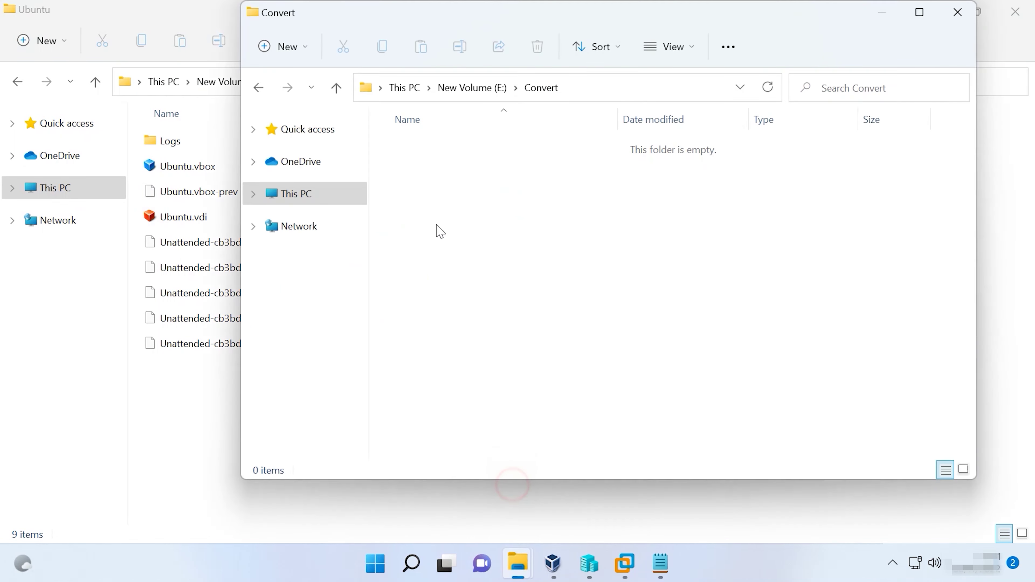
left_click(617, 92)
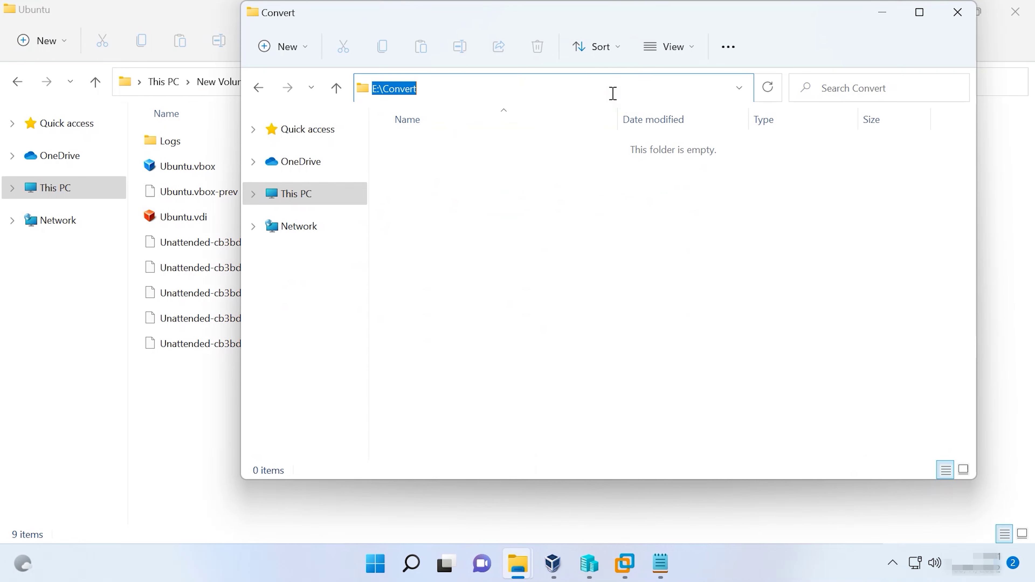
left_click(518, 564)
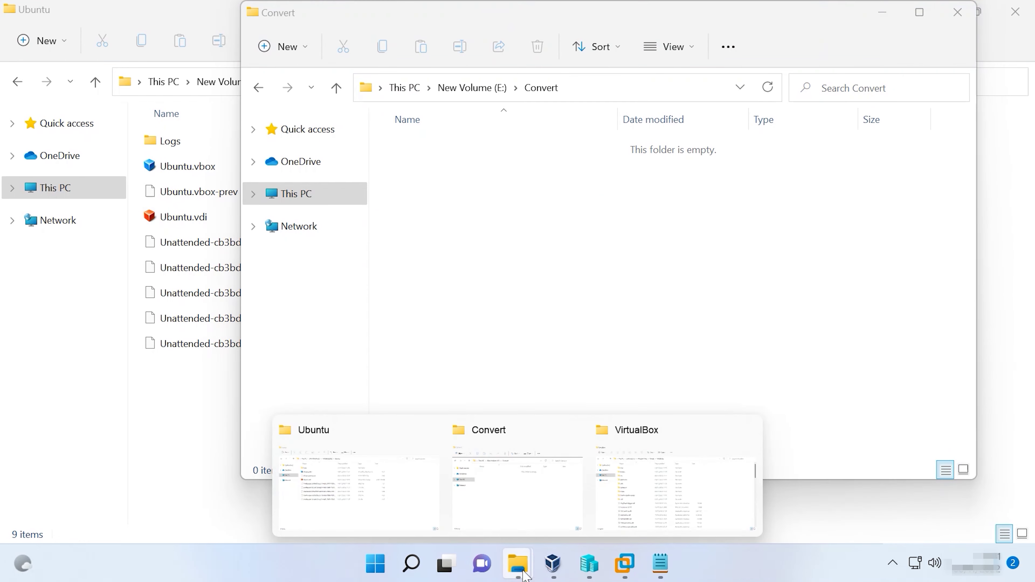
left_click(700, 496)
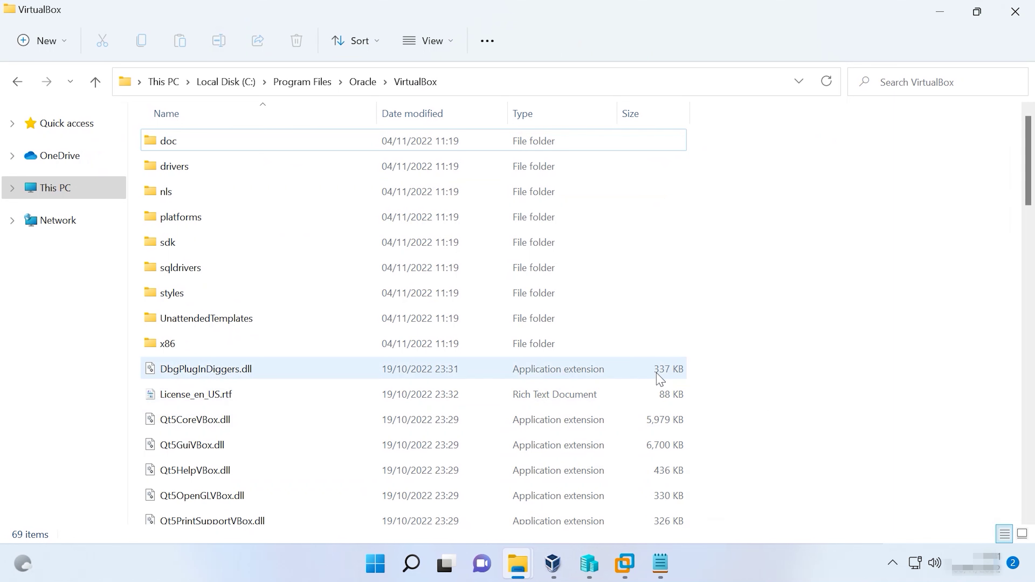
Step: Open Command Prompt as administrator and maximize its window
left_click(412, 564)
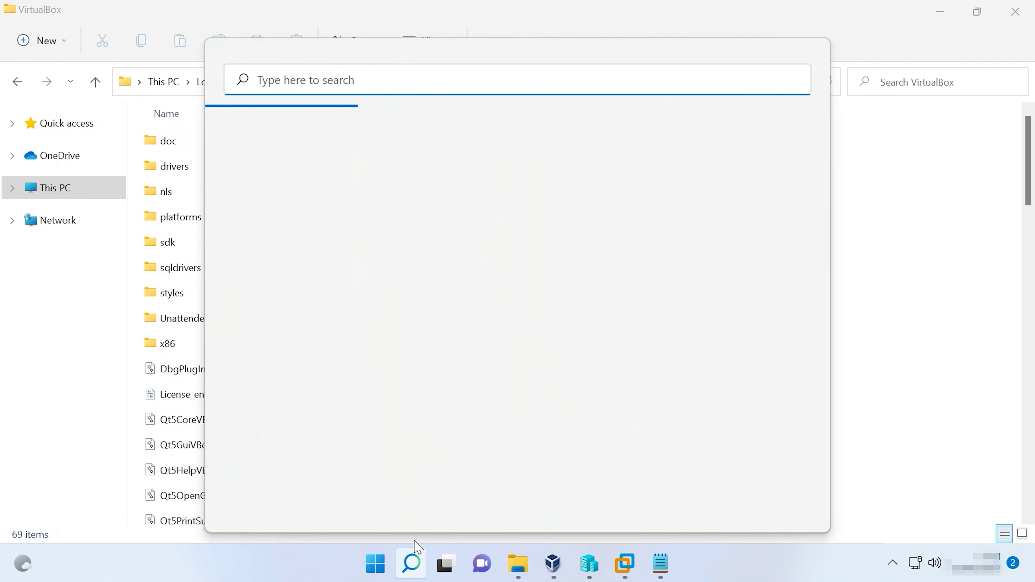
type("cmd")
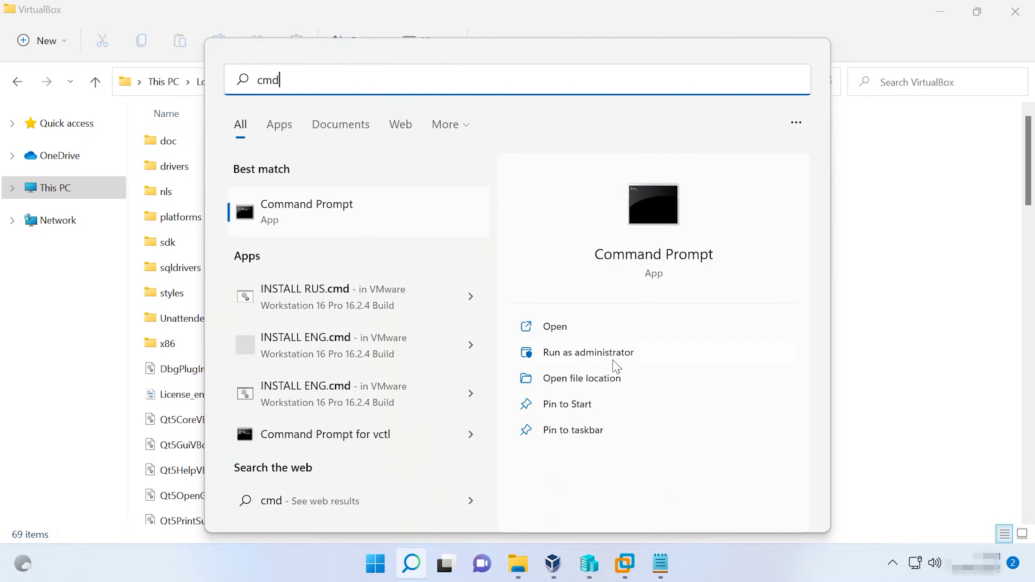
left_click(605, 356)
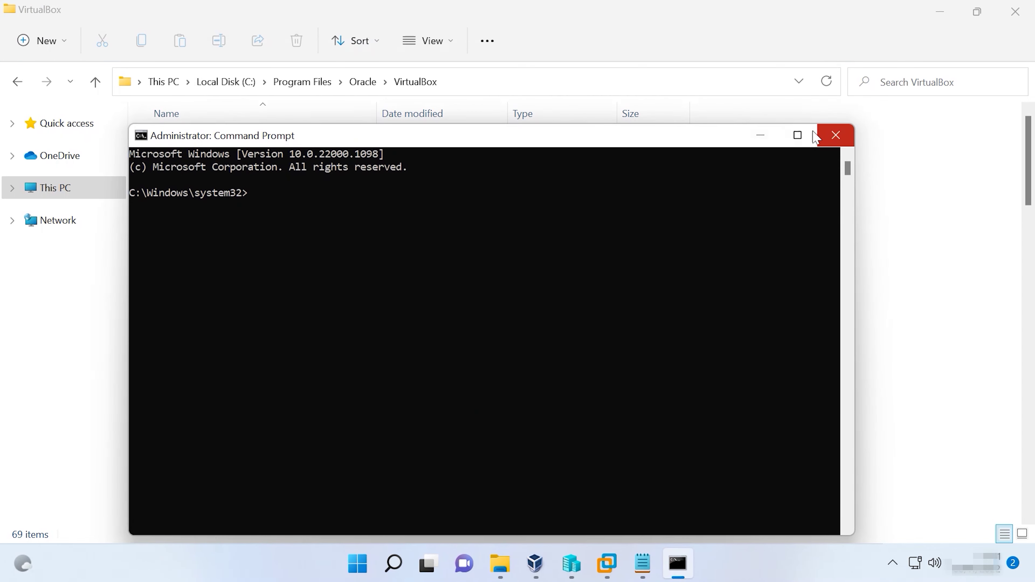
left_click(807, 133)
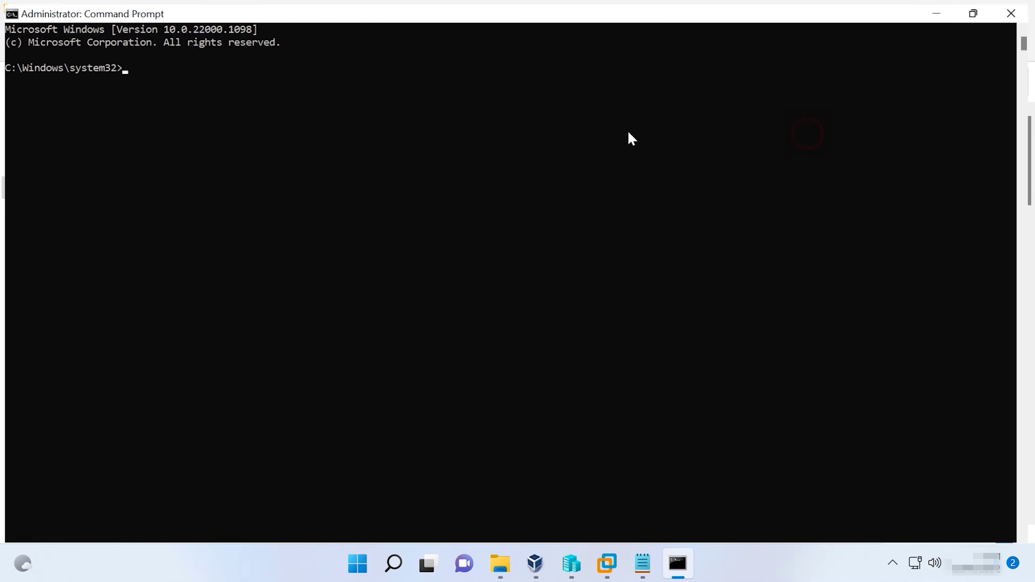
Step: Change the Command Prompt directory to C:\Program Files\Oracle\VirtualBox, using the path copied from File Explorer
type("cd")
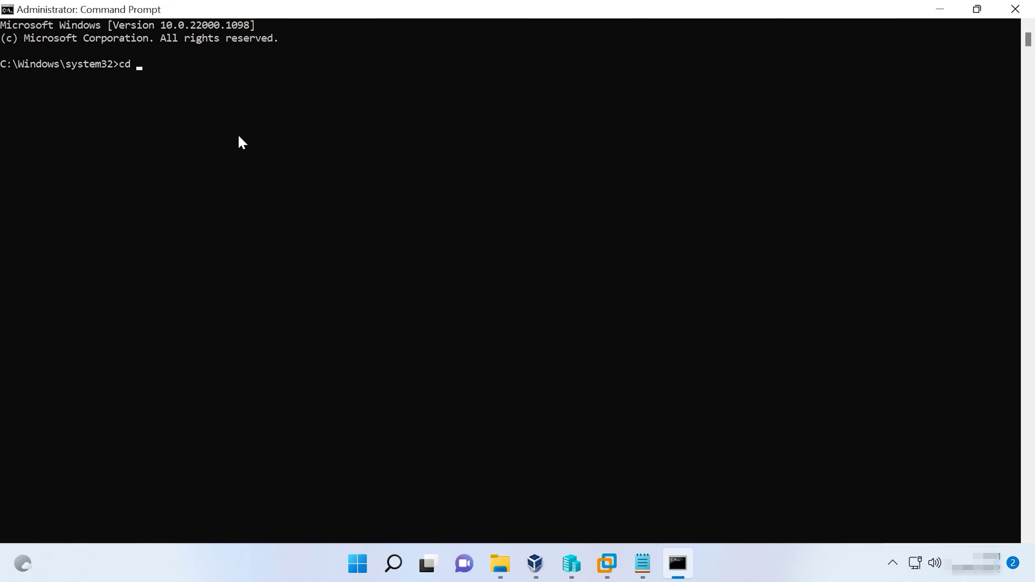
mouse_move(500, 564)
left_click(603, 518)
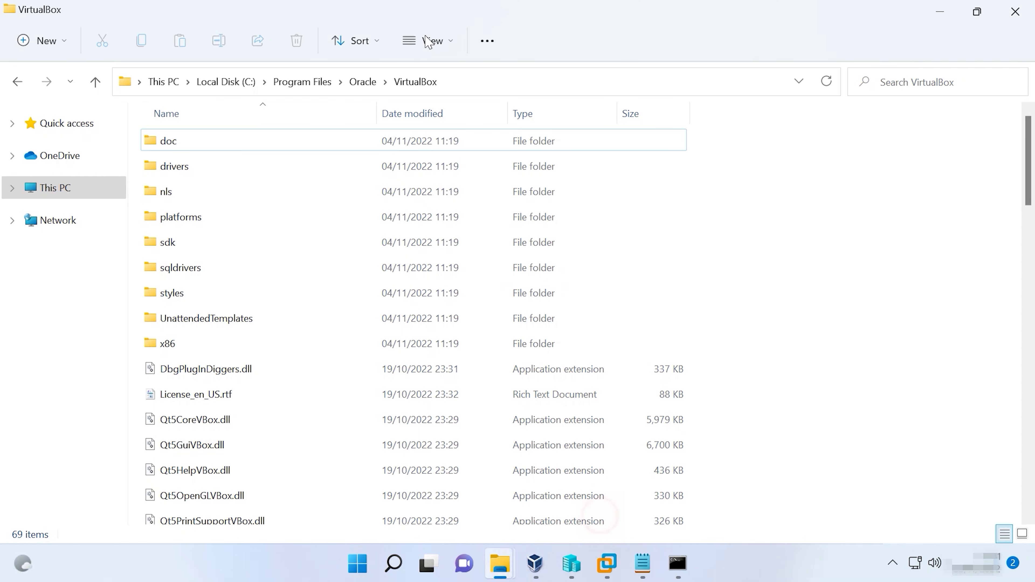
left_click(477, 84)
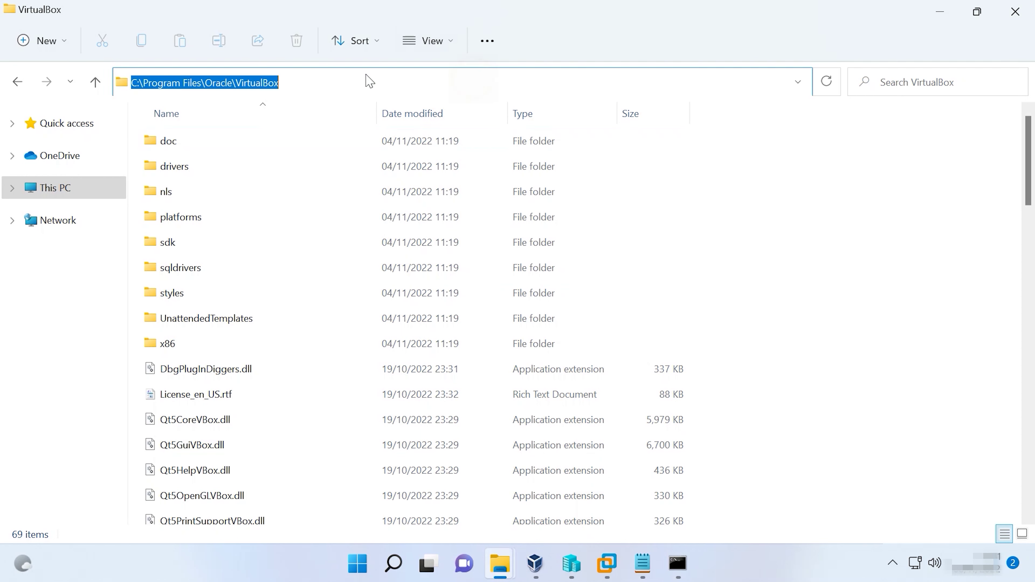
right_click(240, 80)
left_click(277, 138)
left_click(686, 555)
key("ctrl+v")
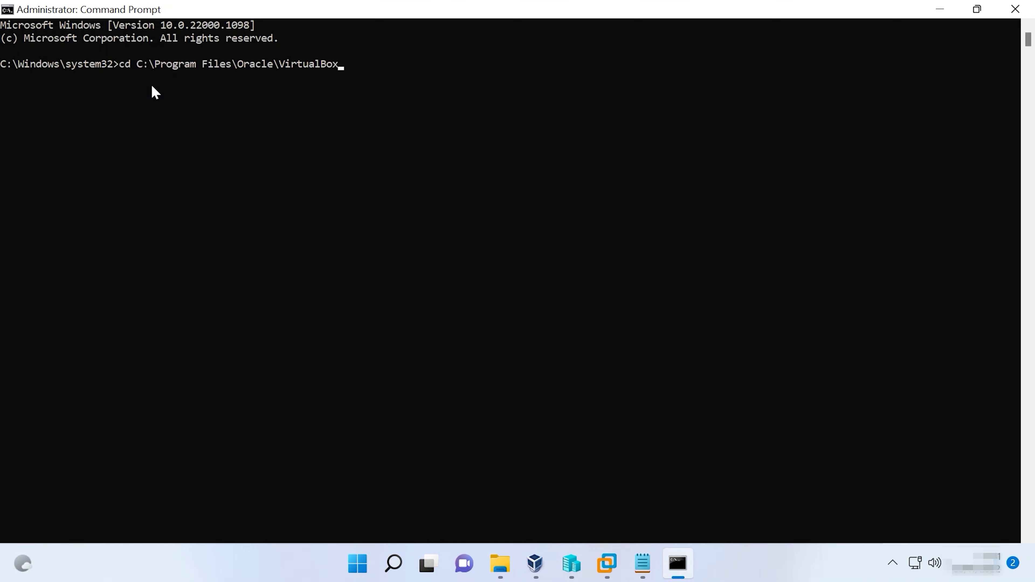
key("Return")
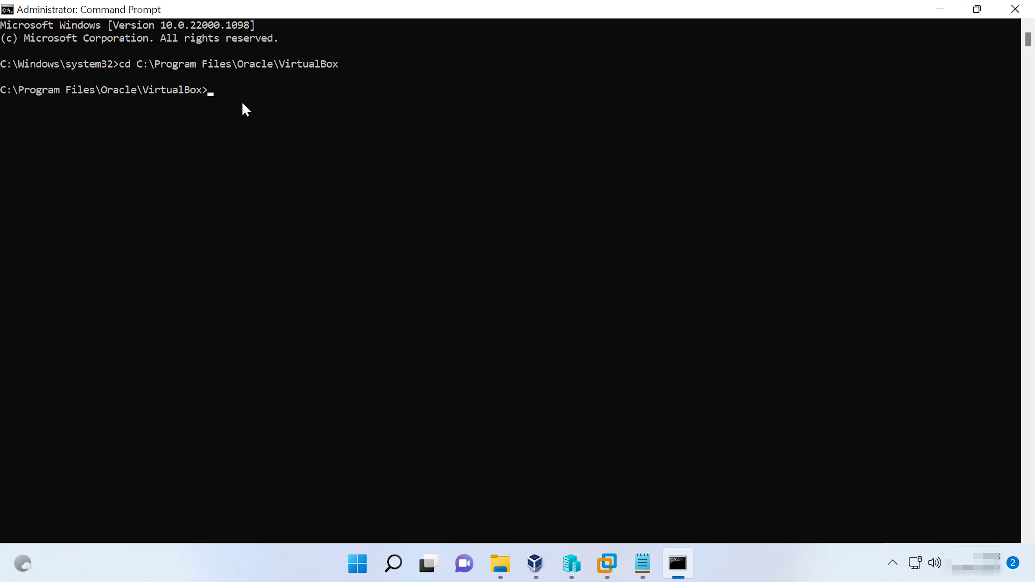
Step: Run vboxmanage.exe clonehd on "E:\VirtualBoxVMs\Ubuntu\Ubuntu.vdi" to "E:\Convert\ubuntuconverted.vhd" with --format VHD, and check the output file in the Convert folder
key("ctrl+v")
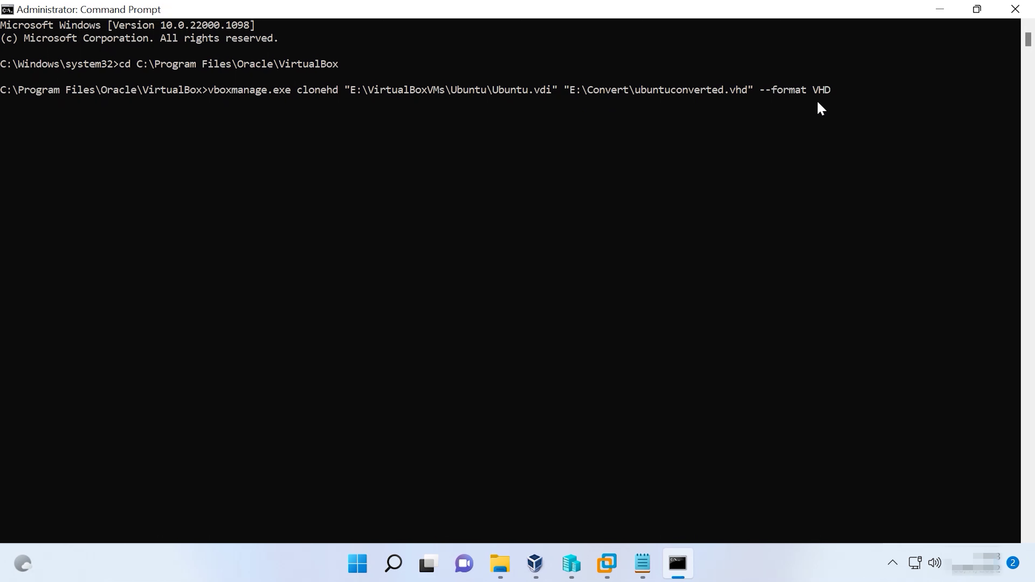
key("Return")
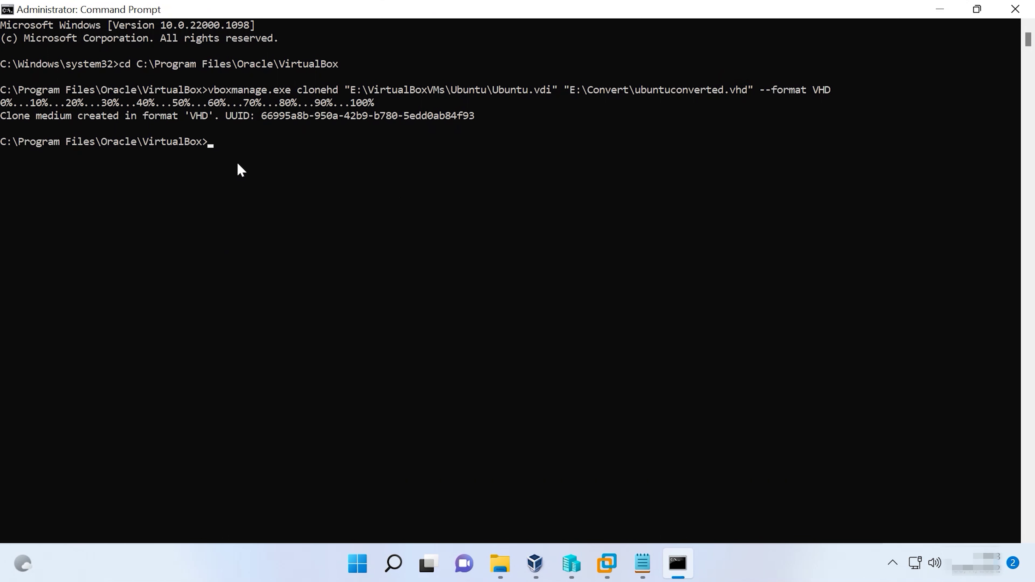
mouse_move(500, 564)
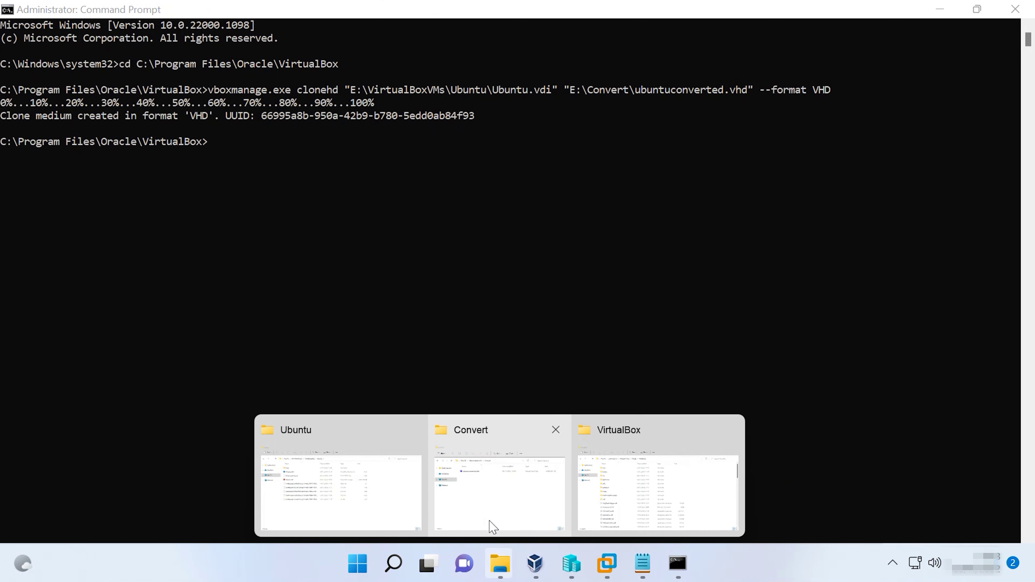
left_click(488, 525)
left_click(455, 152)
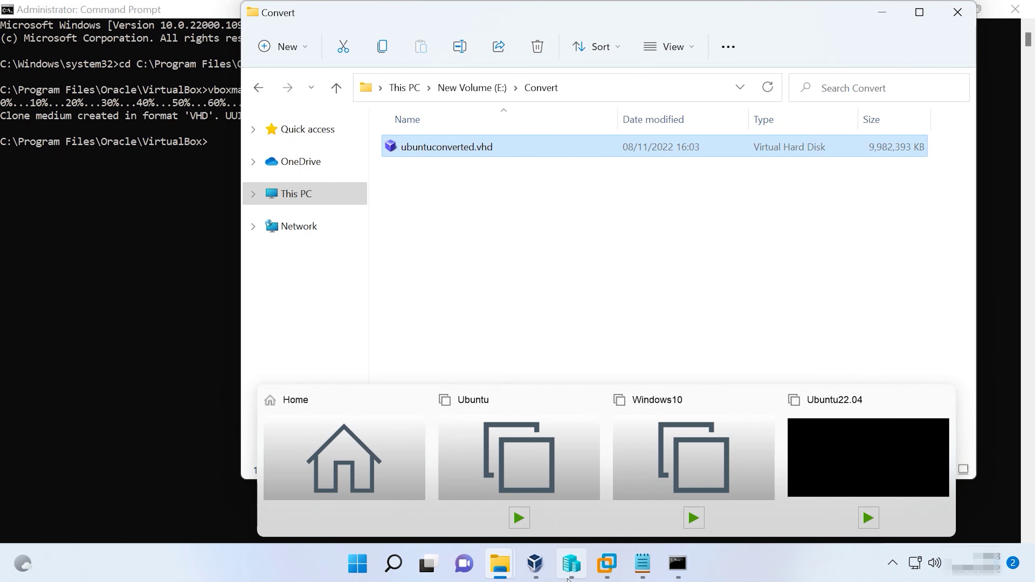
Step: In Hyper-V Manager, begin a new virtual machine named ubuntu, stored in E:\HyperVM\ubuntu\
left_click(571, 568)
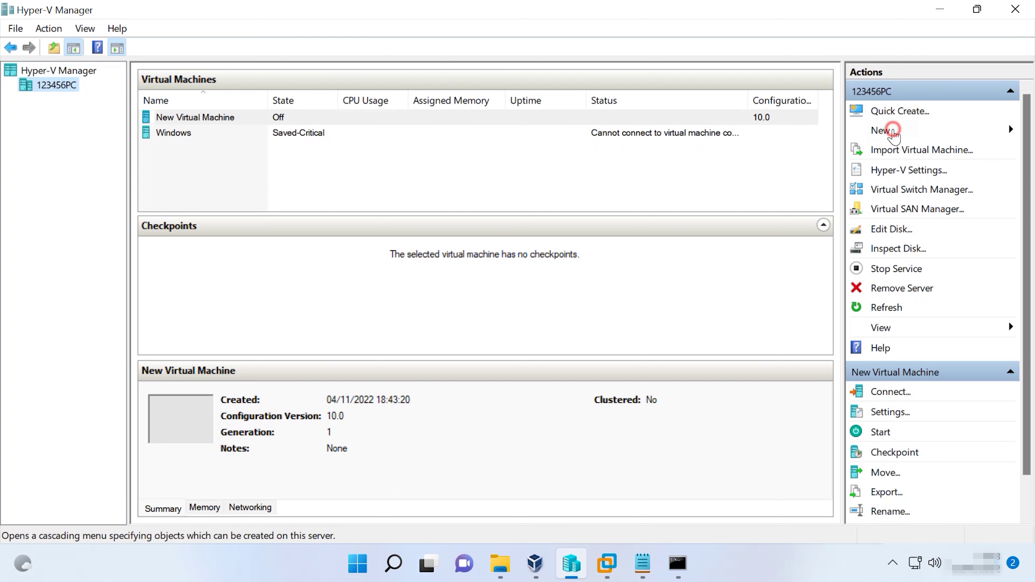
left_click(881, 135)
left_click(958, 135)
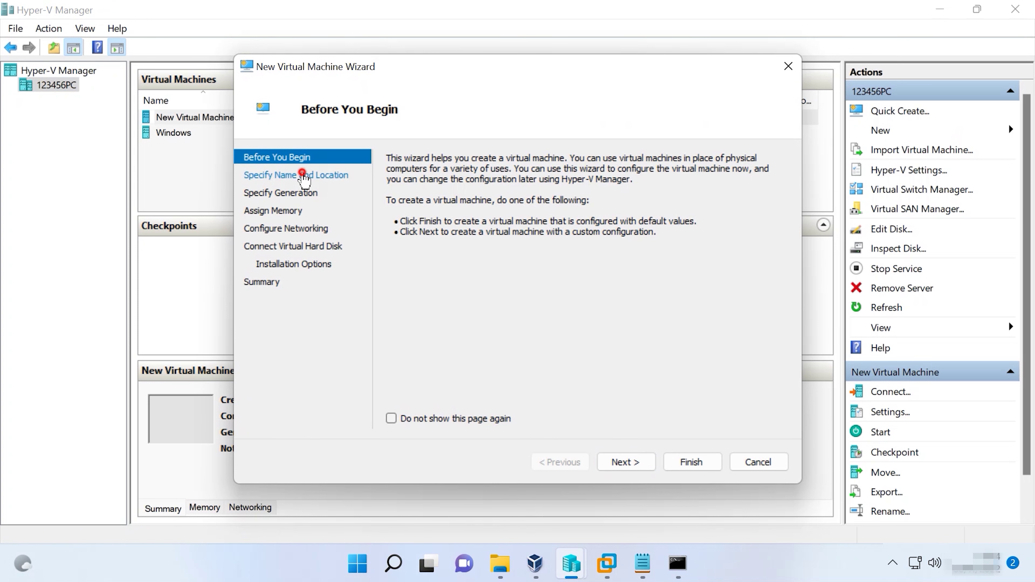
left_click(302, 174)
type("ubuntu")
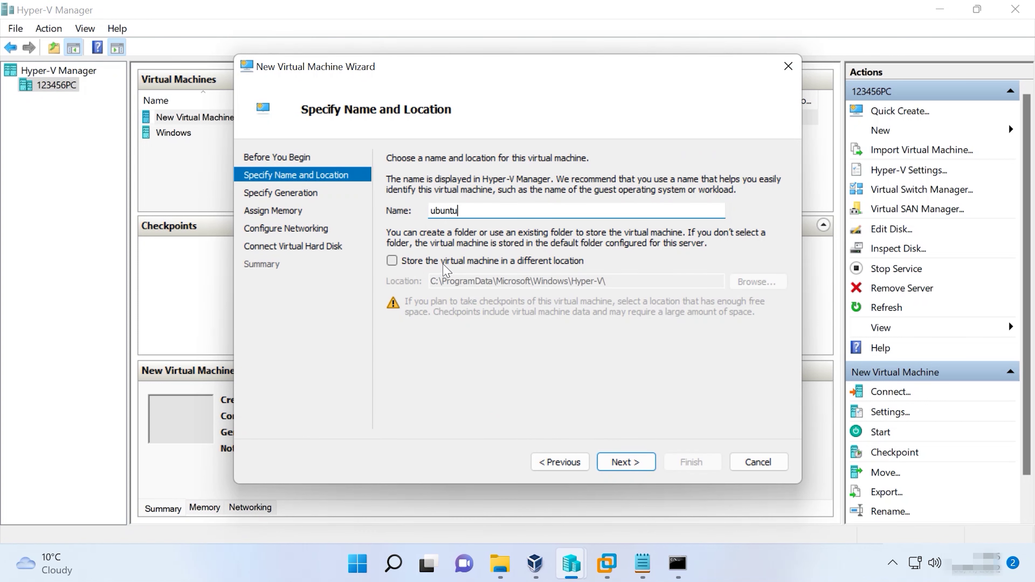
left_click(440, 265)
left_click(758, 282)
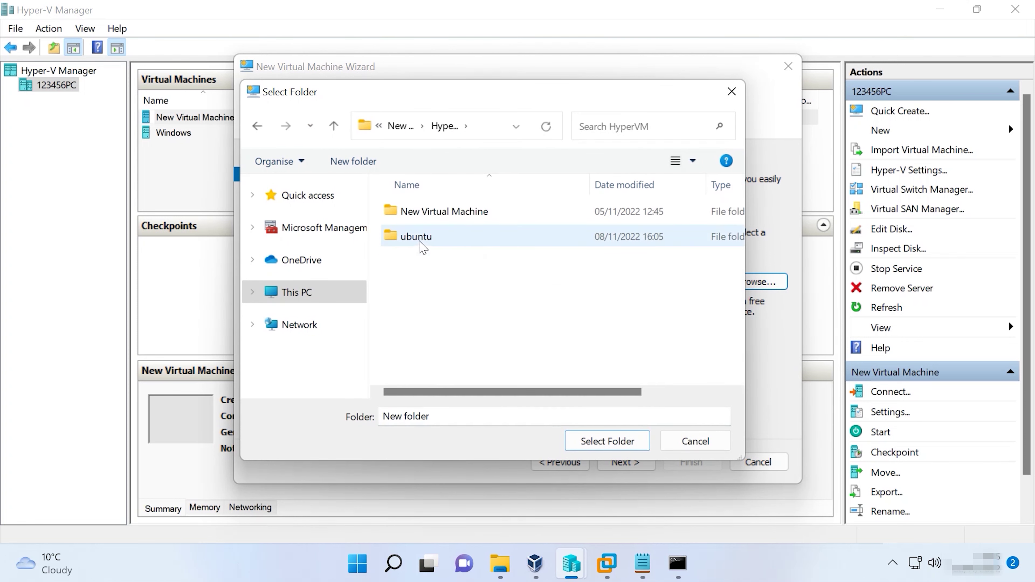
left_click(417, 239)
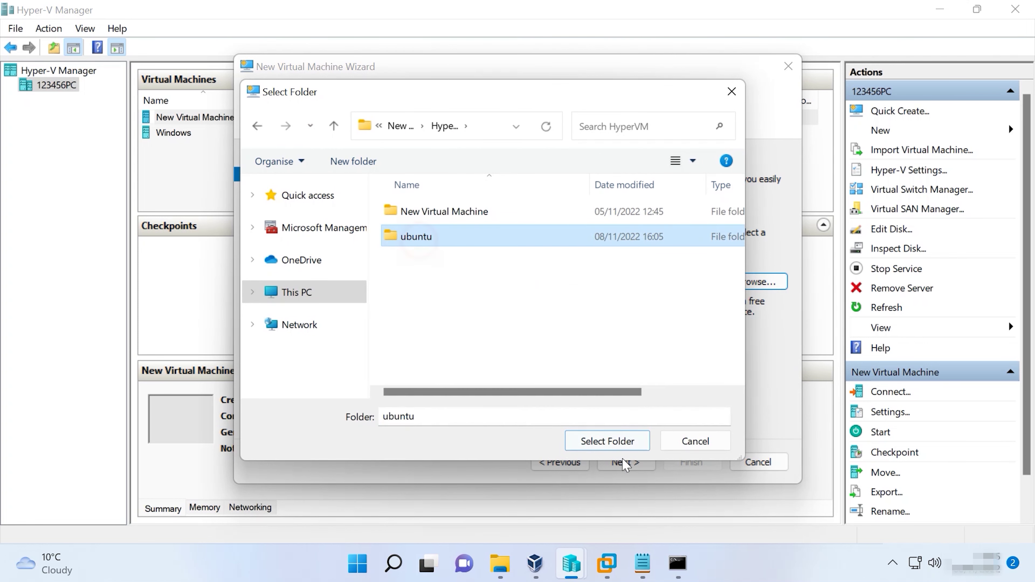
left_click(610, 442)
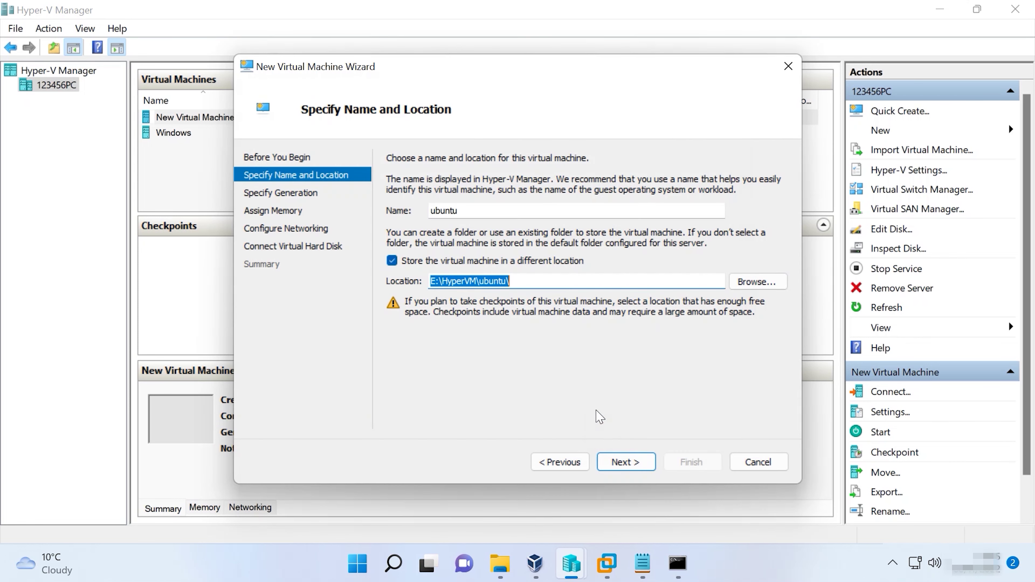
Step: Attach the existing virtual hard disk E:\Convert\ubuntuconverted.vhd to the new machine and finish creating it
left_click(304, 196)
left_click(309, 247)
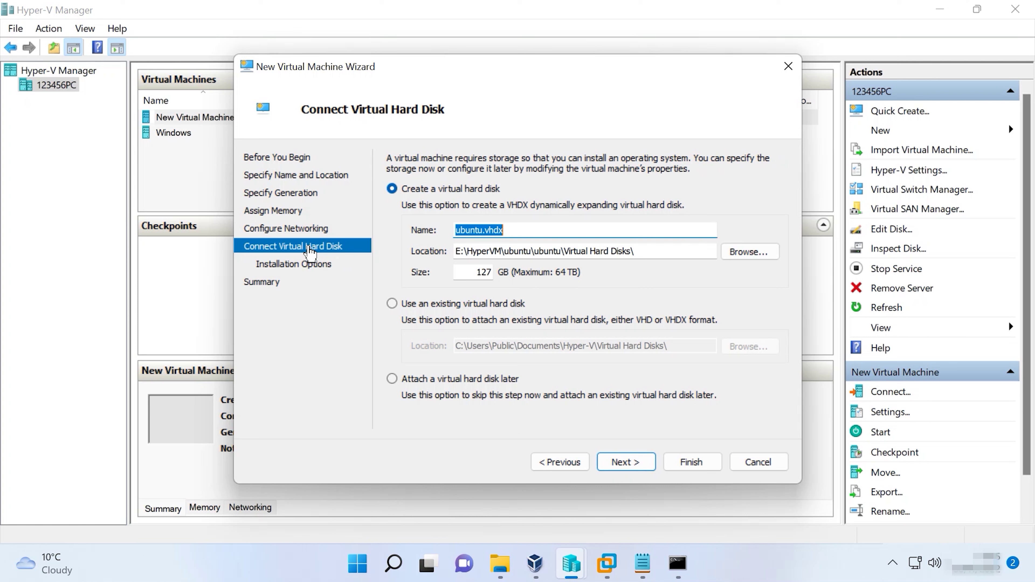
left_click(411, 304)
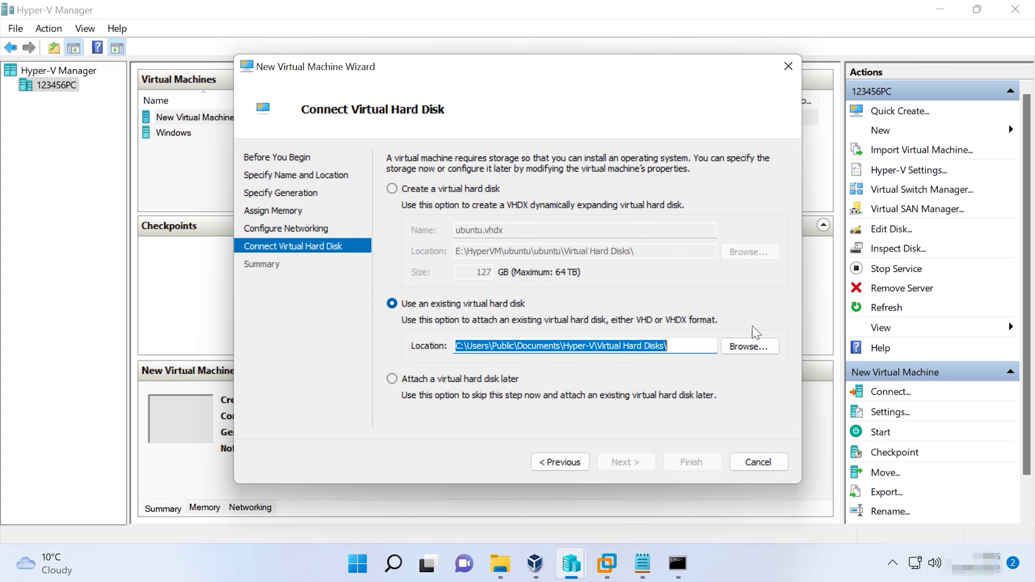
left_click(749, 346)
double_click(431, 209)
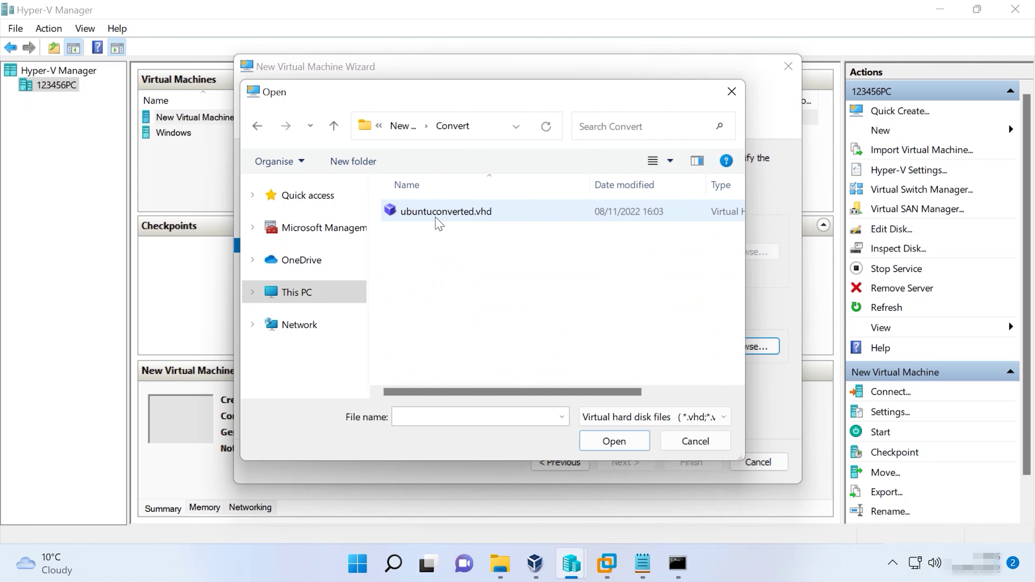
left_click(437, 218)
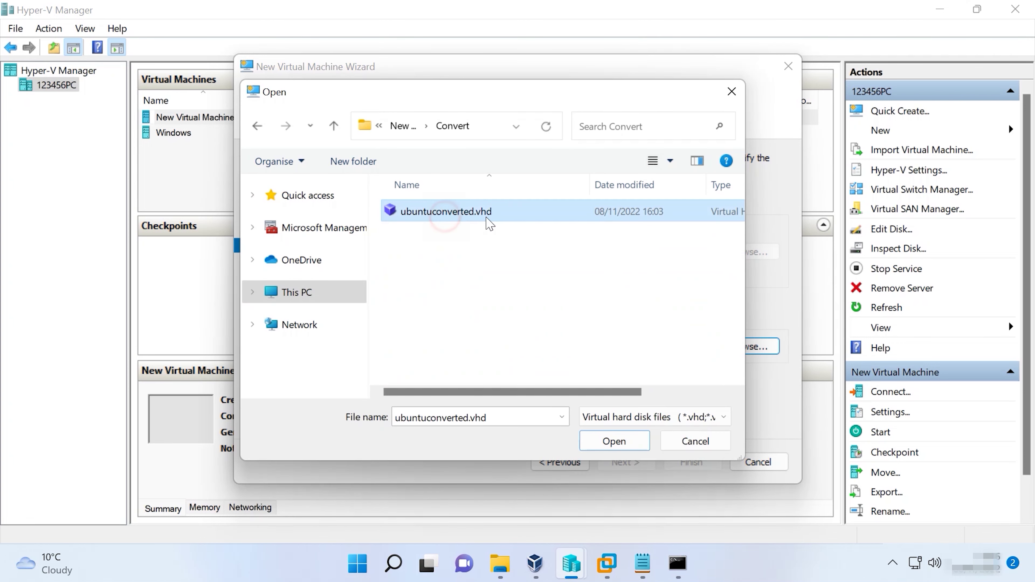
left_click(614, 444)
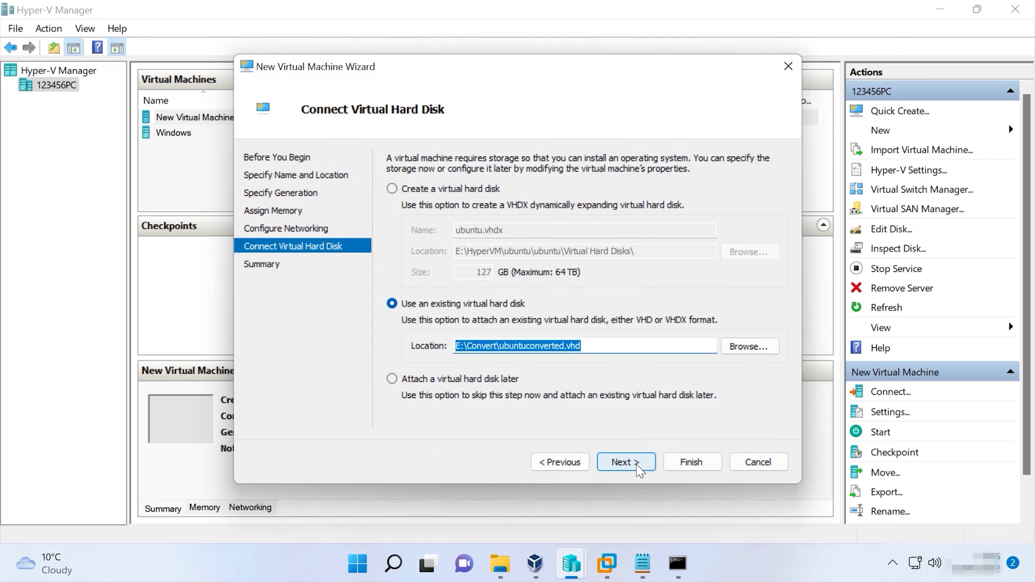
left_click(626, 463)
left_click(693, 462)
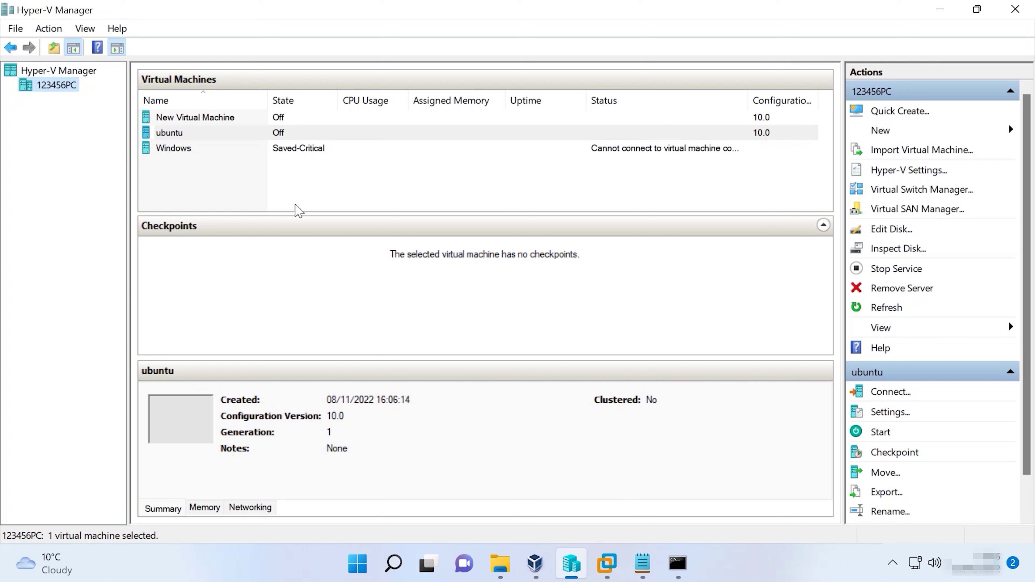
Step: Start the ubuntu virtual machine in Hyper-V and log in to its user account by entering the account password
left_click(169, 135)
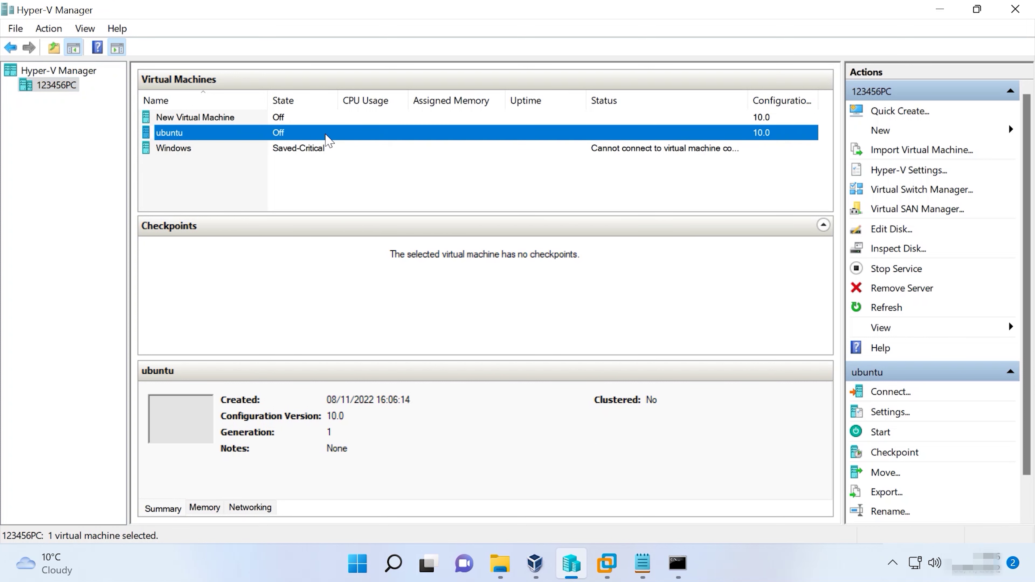
left_click(882, 451)
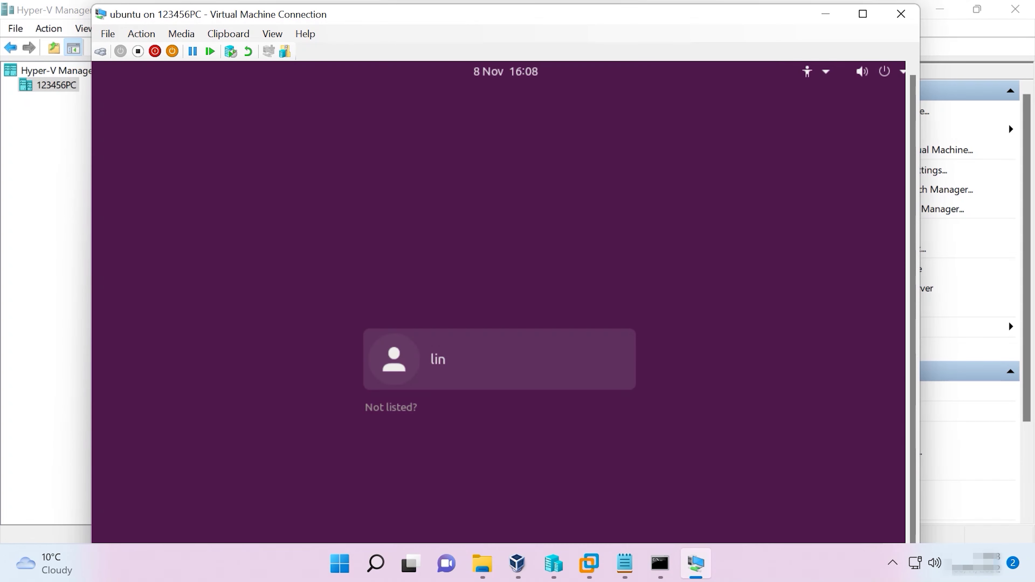
left_click(480, 363)
type("******")
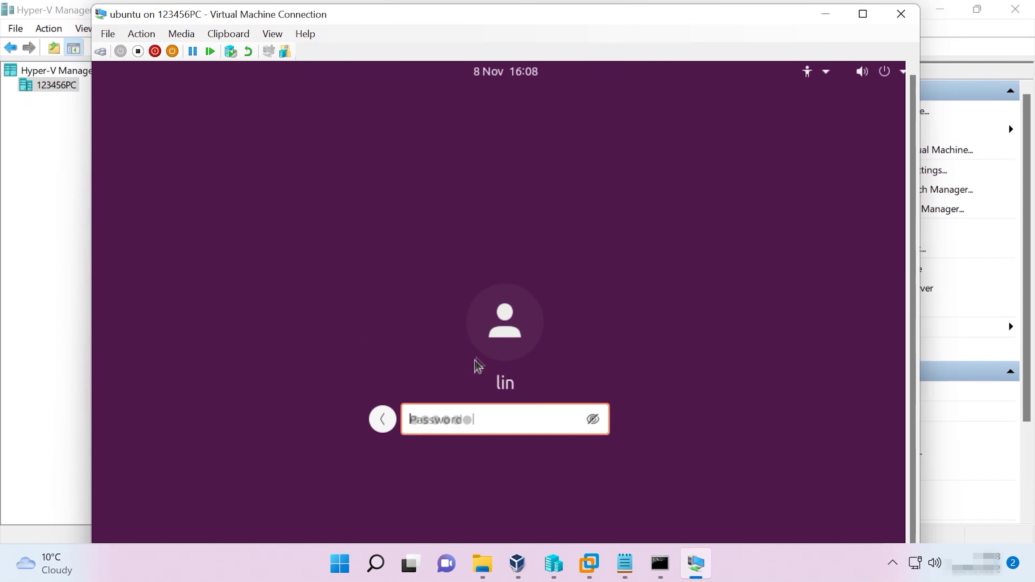
key("Return")
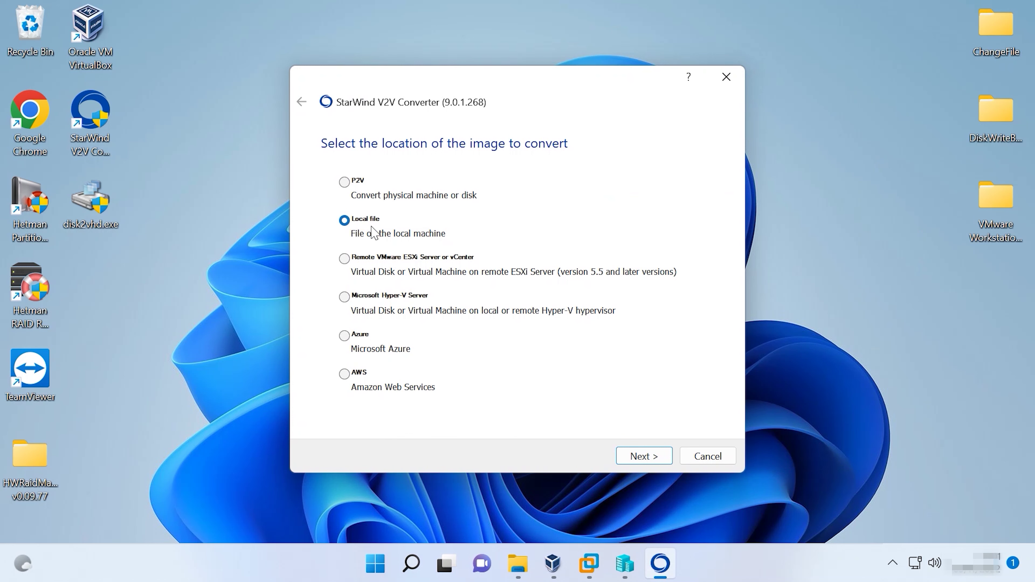
Step: In StarWind V2V Converter, select the local file E:\ubuntuHyperV.vhd as source image and a local file as the destination
left_click(641, 457)
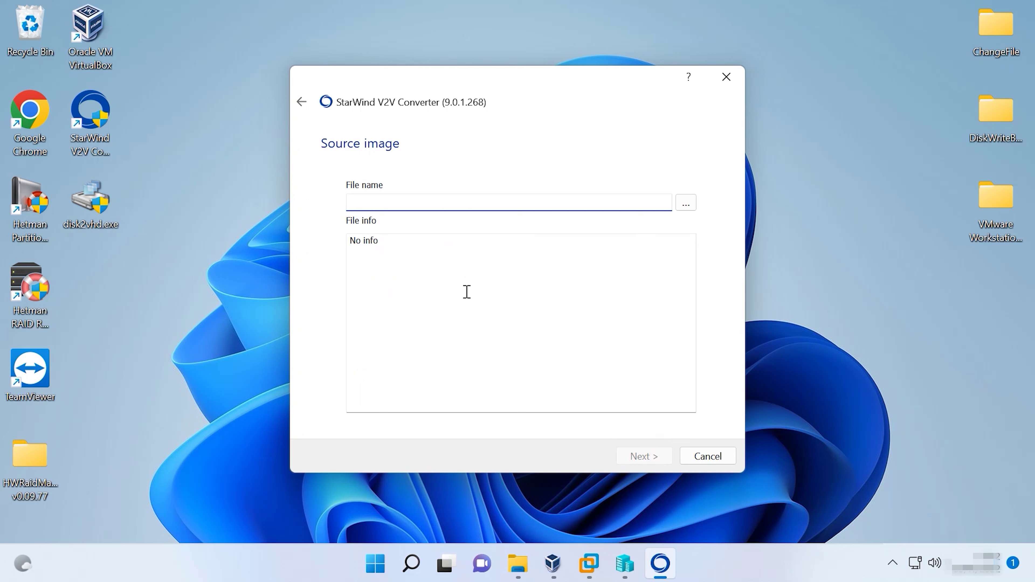
left_click(685, 203)
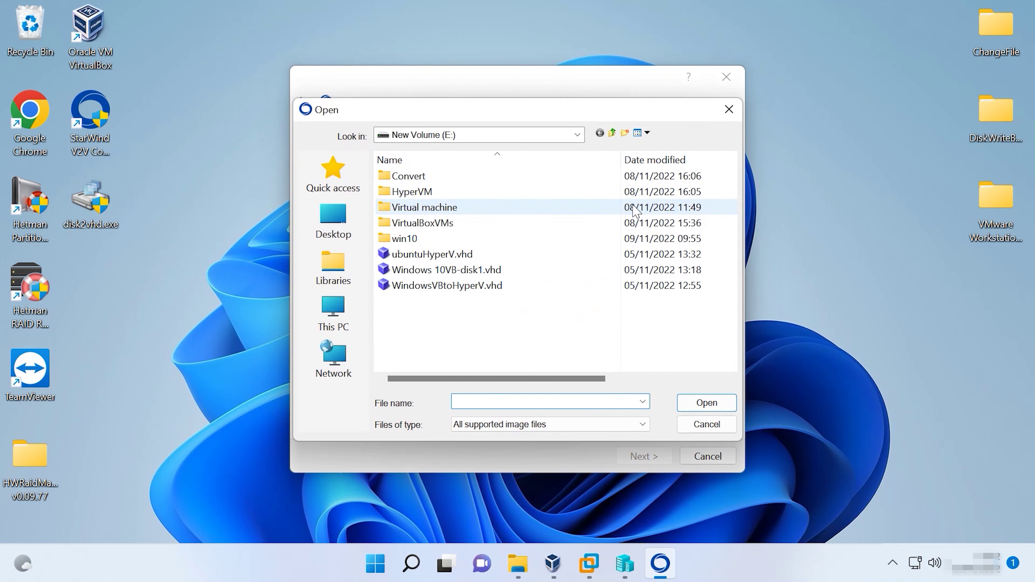
left_click(438, 259)
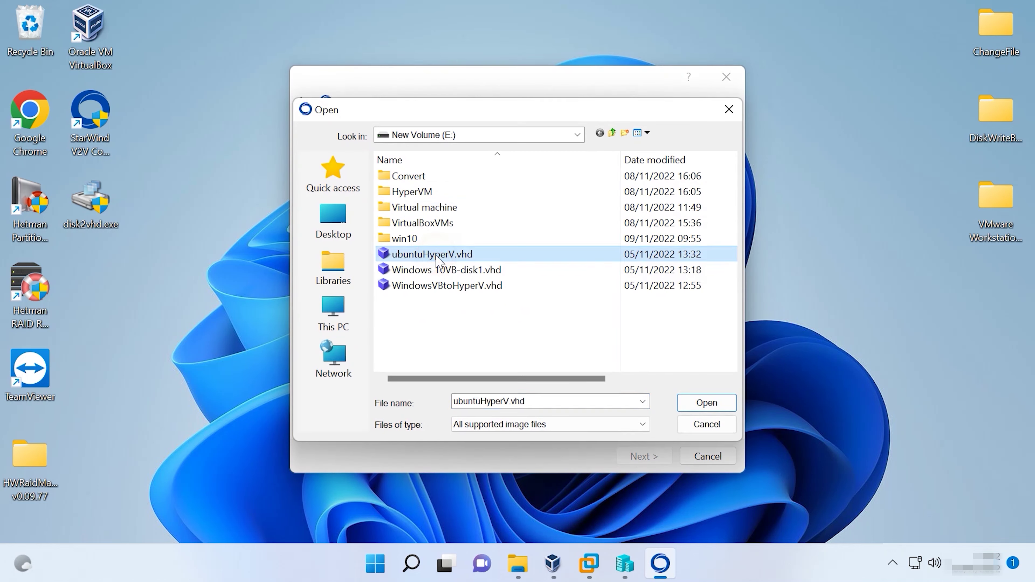
left_click(707, 404)
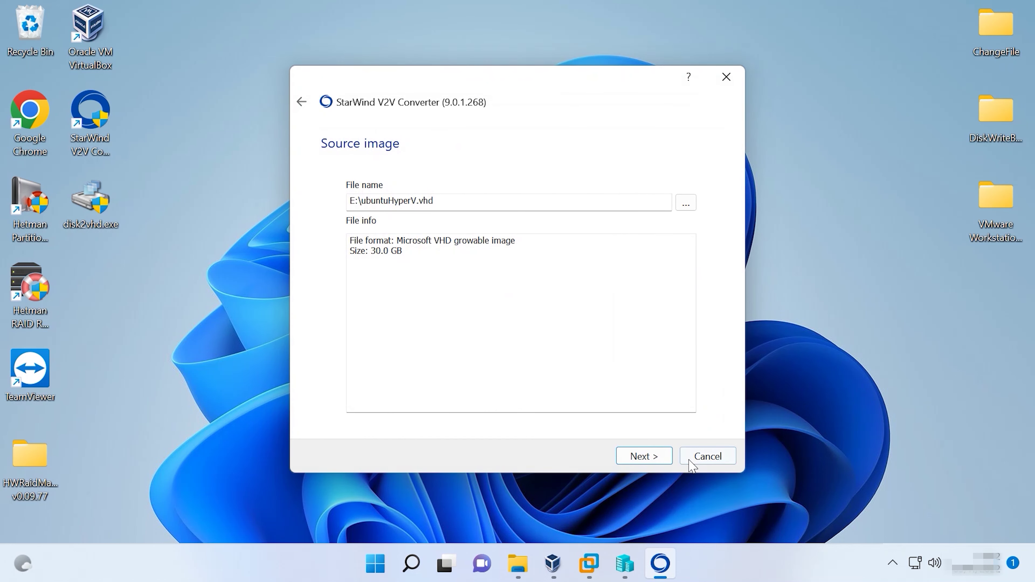
left_click(654, 463)
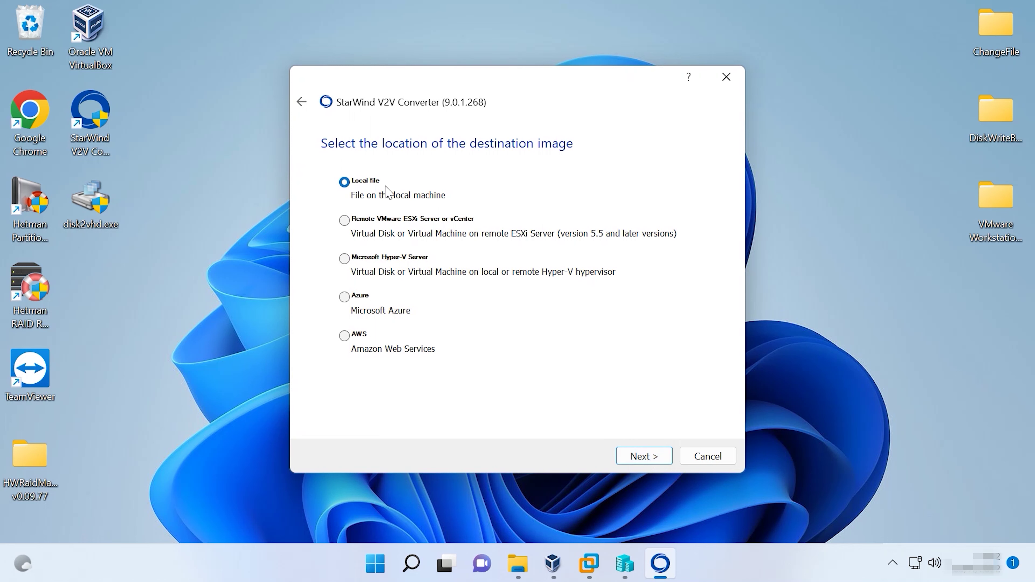
left_click(639, 462)
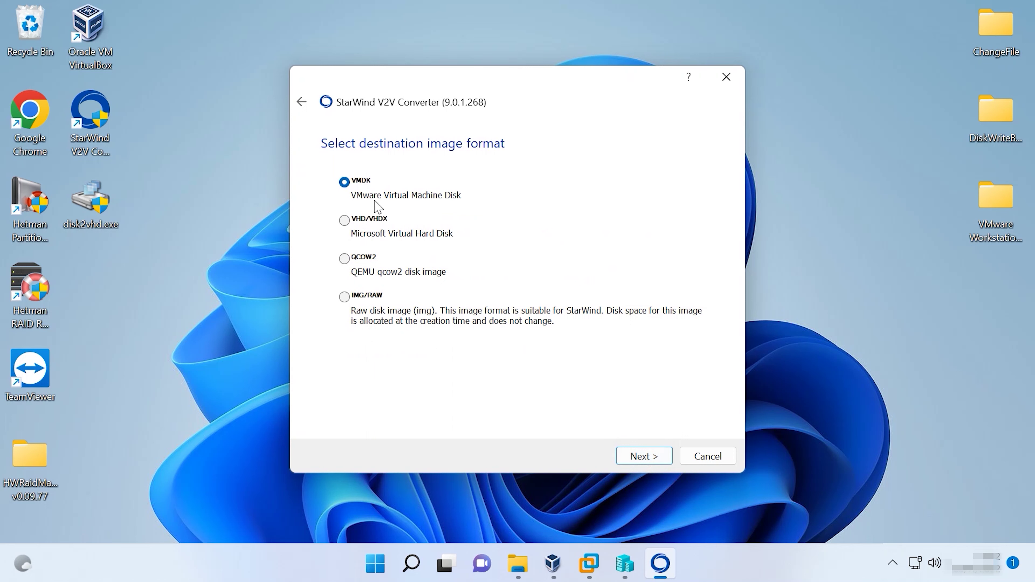
Step: Convert the image to a VMware Workstation growable VMDK at E:\ubuntuHyperV.vmdk, close the converter and locate the file in File Explorer
left_click(650, 460)
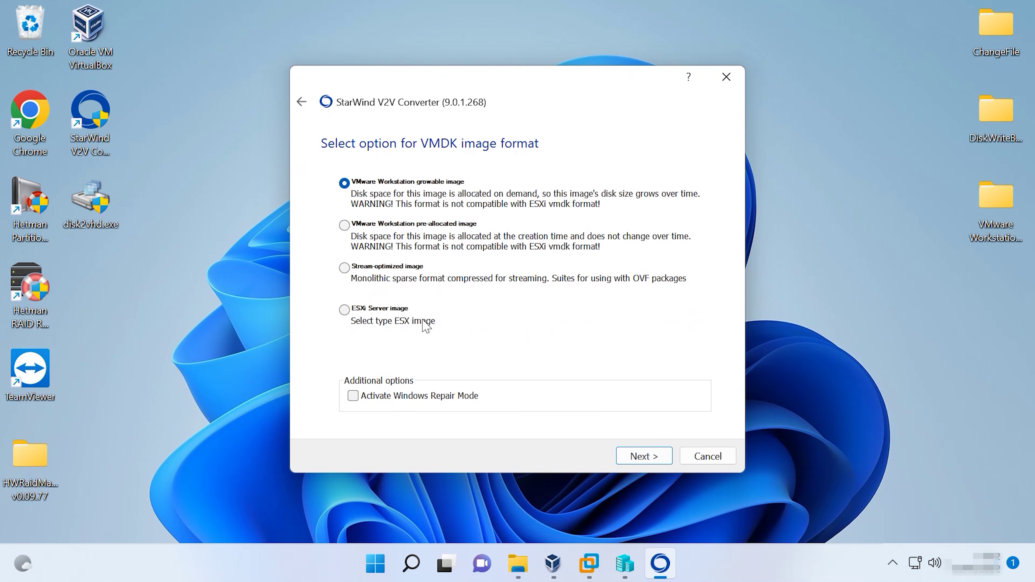
left_click(654, 458)
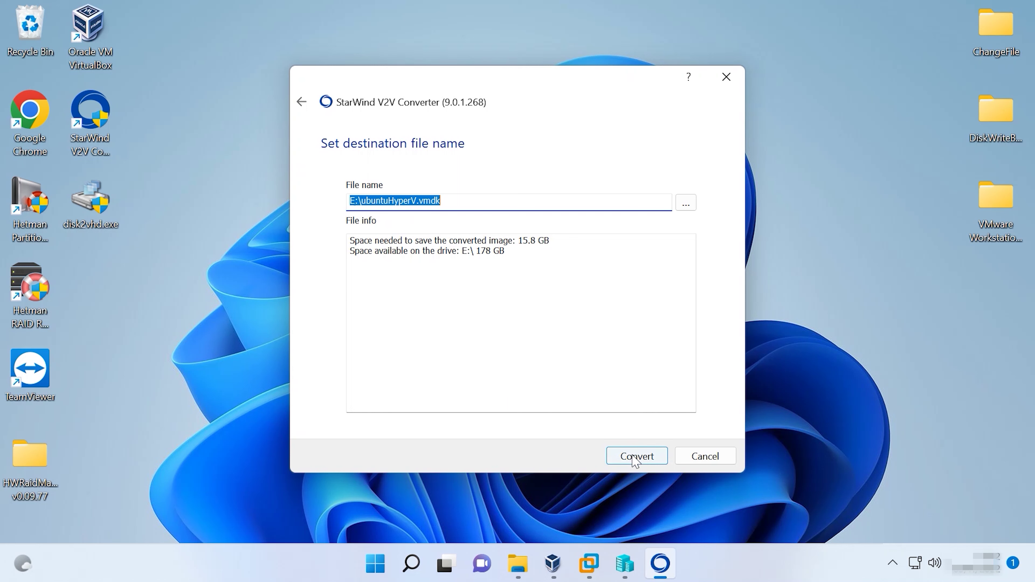
left_click(643, 462)
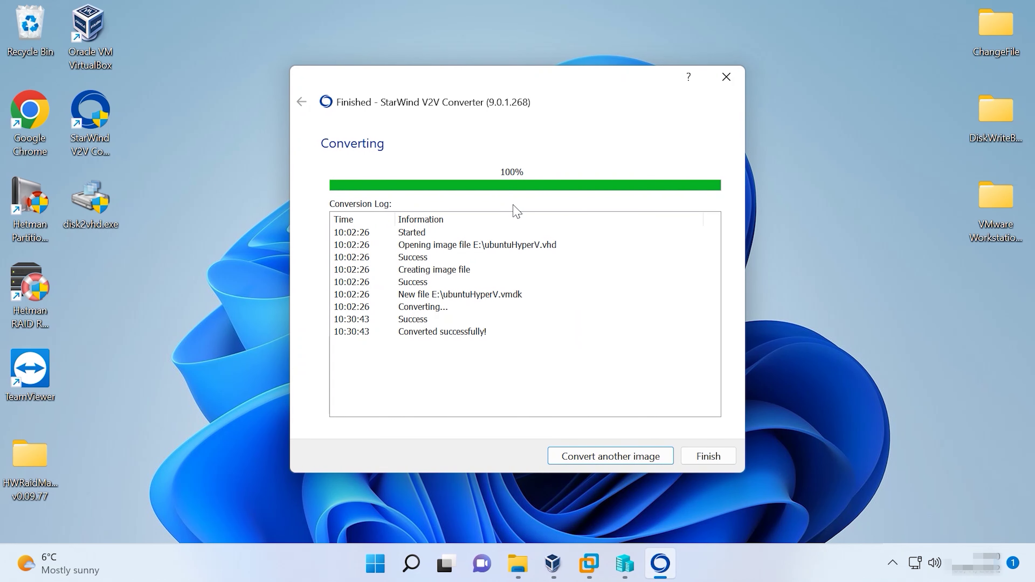
left_click(714, 460)
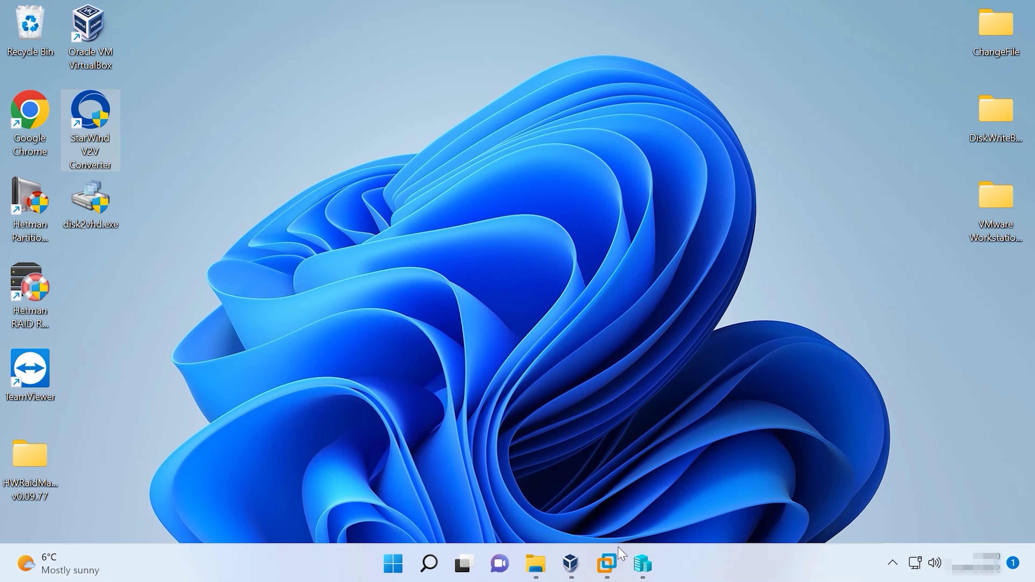
left_click(535, 564)
left_click(215, 347)
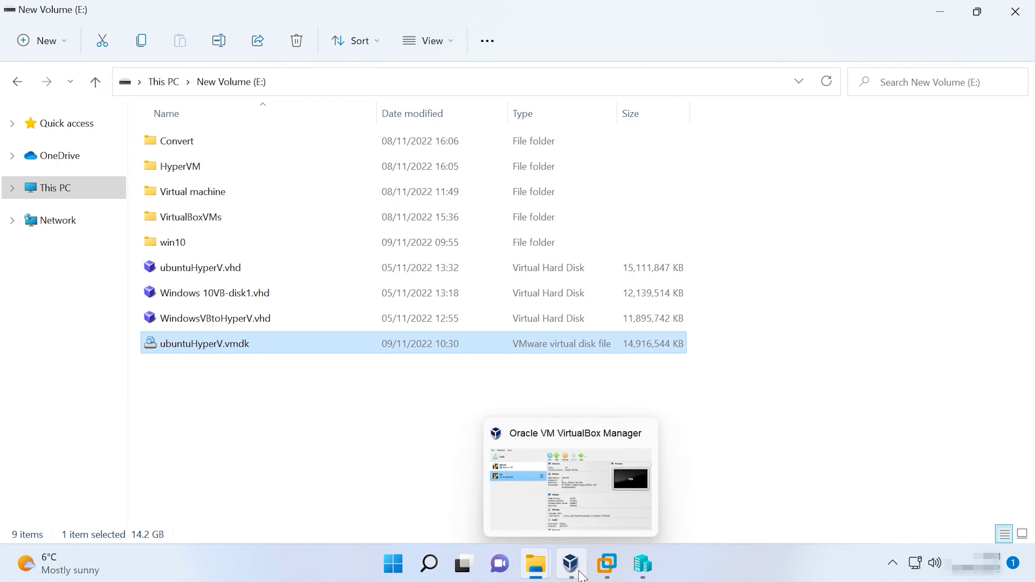
Step: In VMware Workstation, begin a custom virtual machine with Workstation 16.2.x compatibility, an Ubuntu guest and no installer disc
mouse_move(607, 574)
left_click(375, 461)
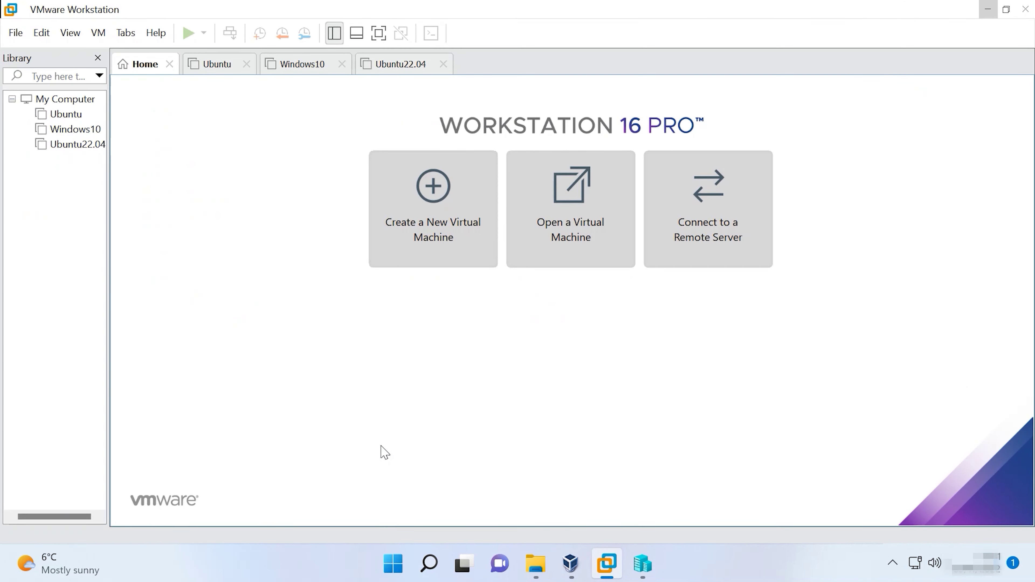
left_click(468, 228)
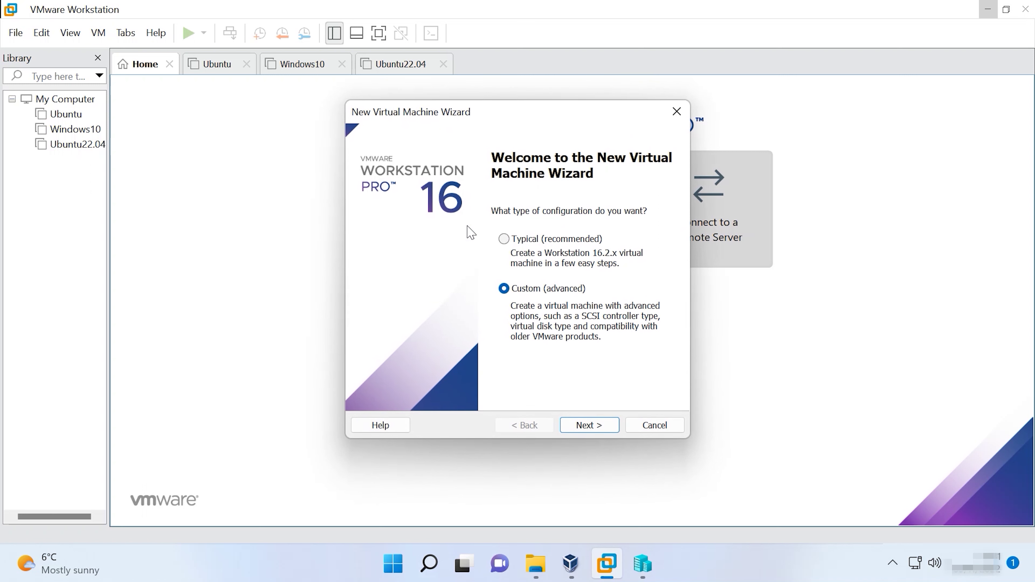
left_click(588, 424)
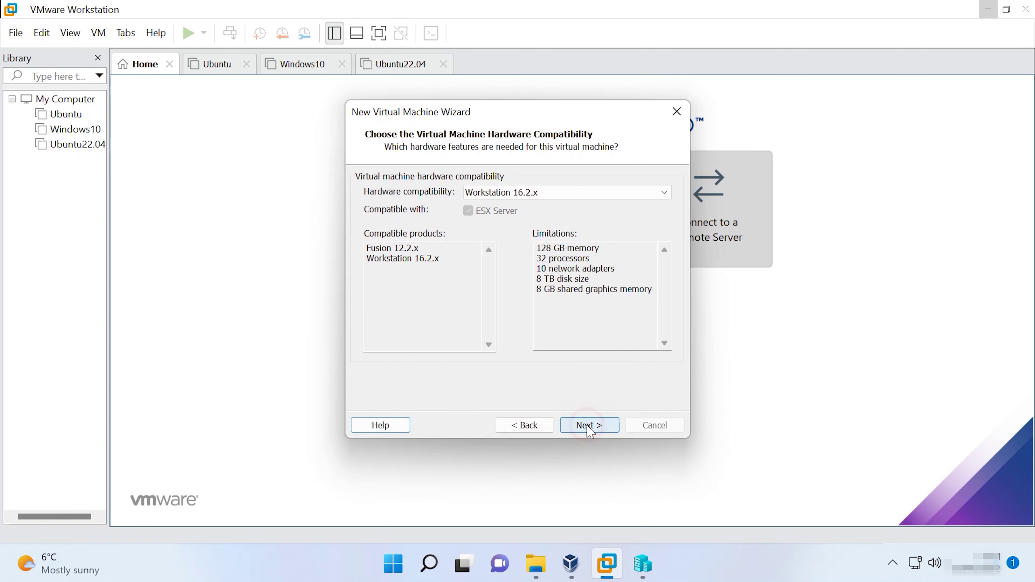
left_click(590, 426)
left_click(592, 426)
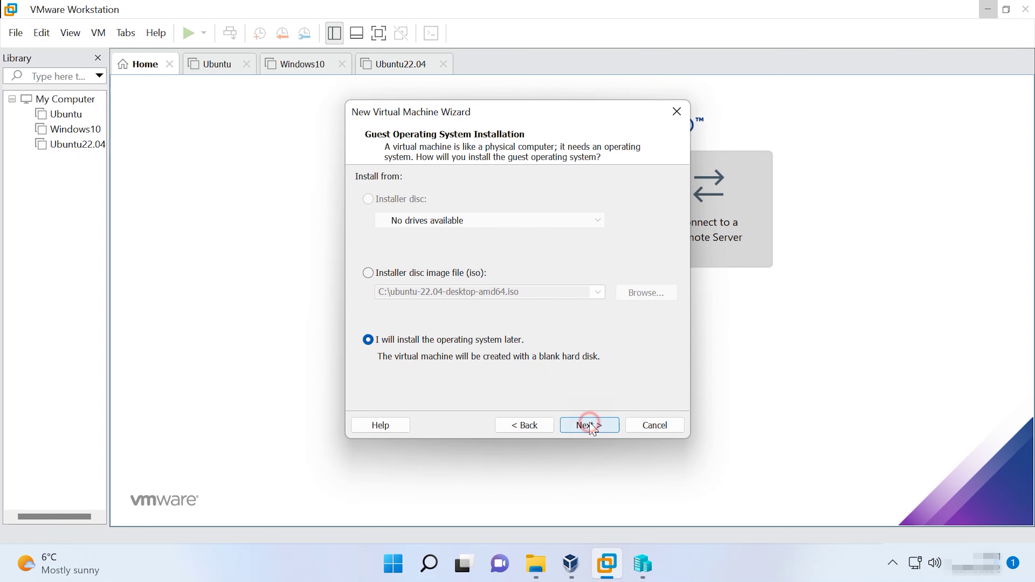
left_click(592, 426)
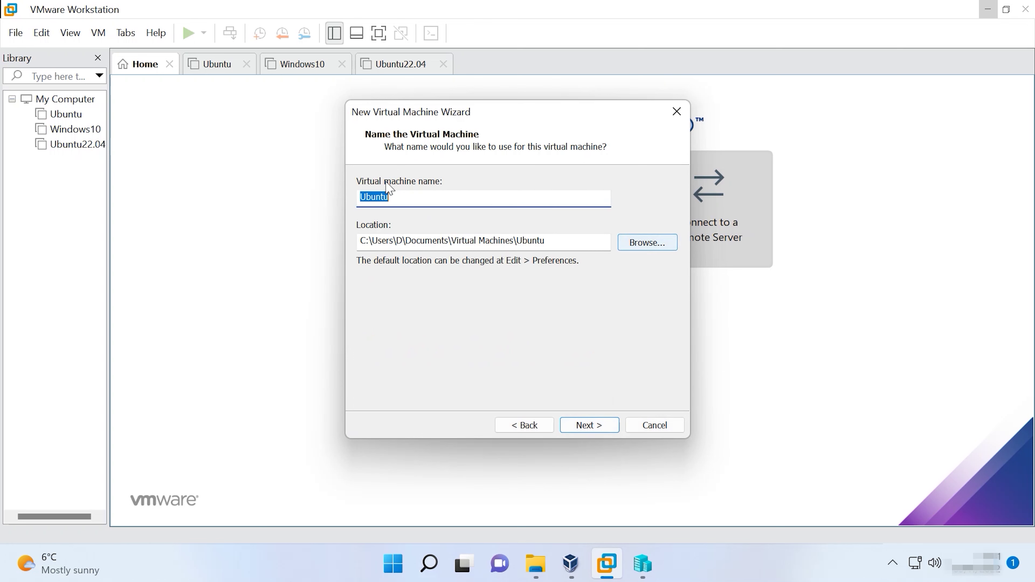
Step: Name the virtual machine UbuntufromHV and set its location to E:\Virtual machine\VMware\UFHV
left_click(395, 196)
type("fromHV")
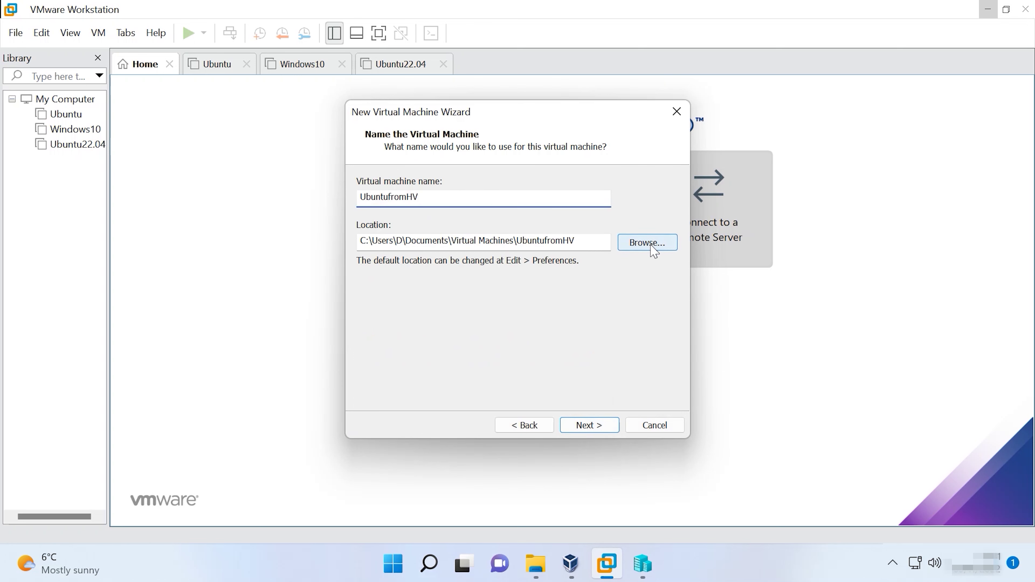
left_click(650, 242)
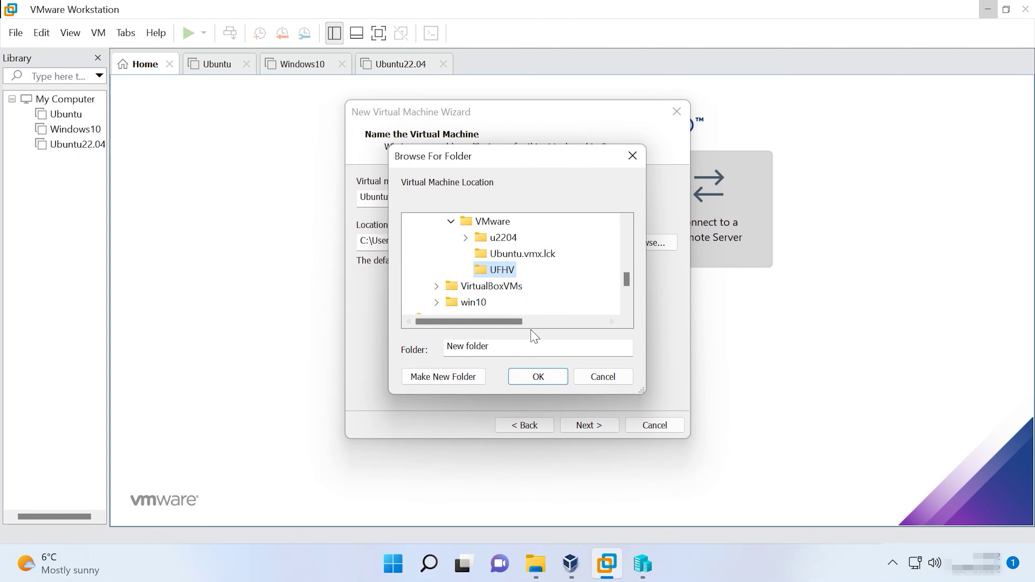
left_click(536, 375)
left_click(595, 426)
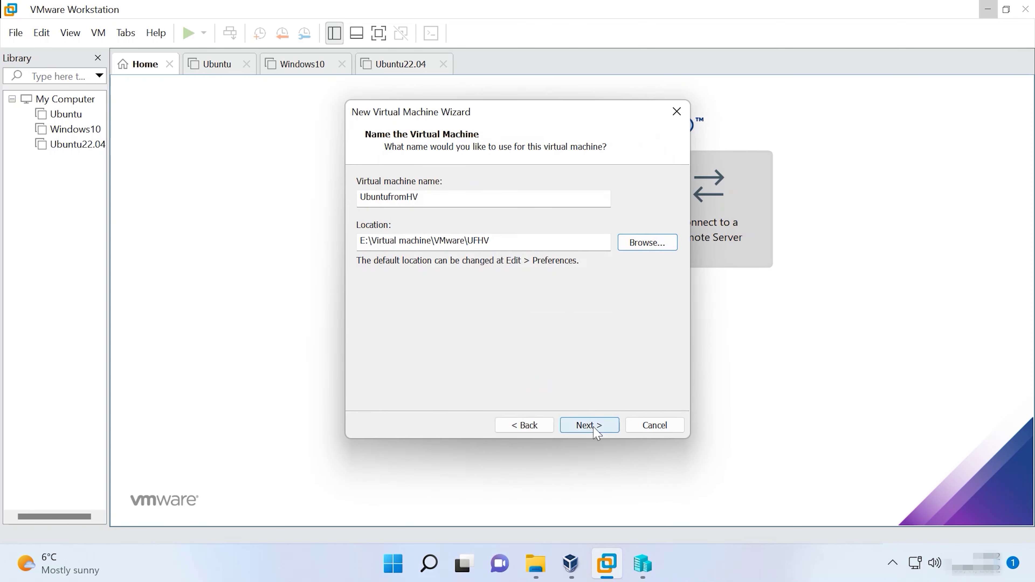
Step: Accept the default processors, 2048 MB of memory, NAT networking, the default I/O controller and the SCSI disk type
left_click(594, 428)
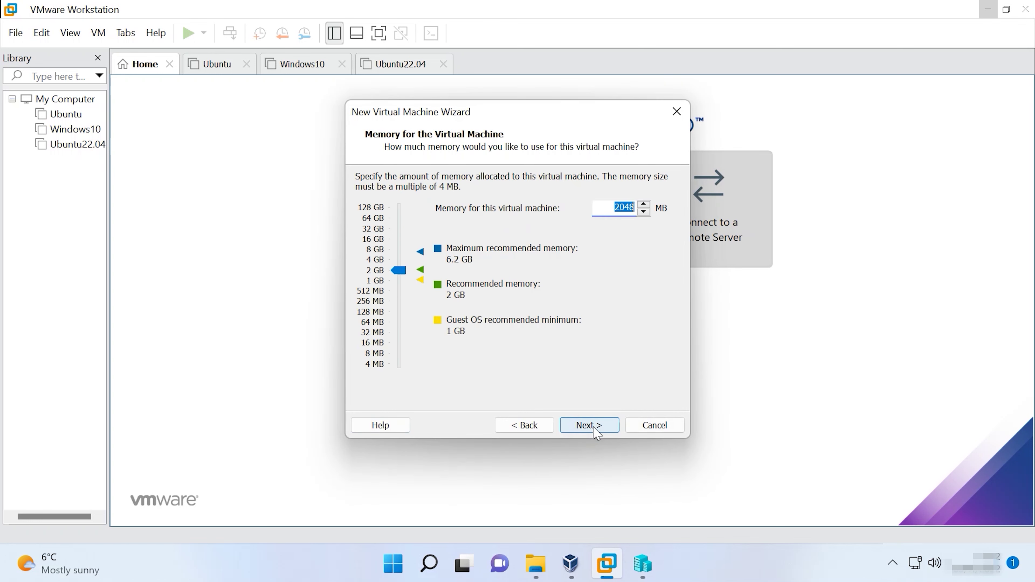
left_click(594, 428)
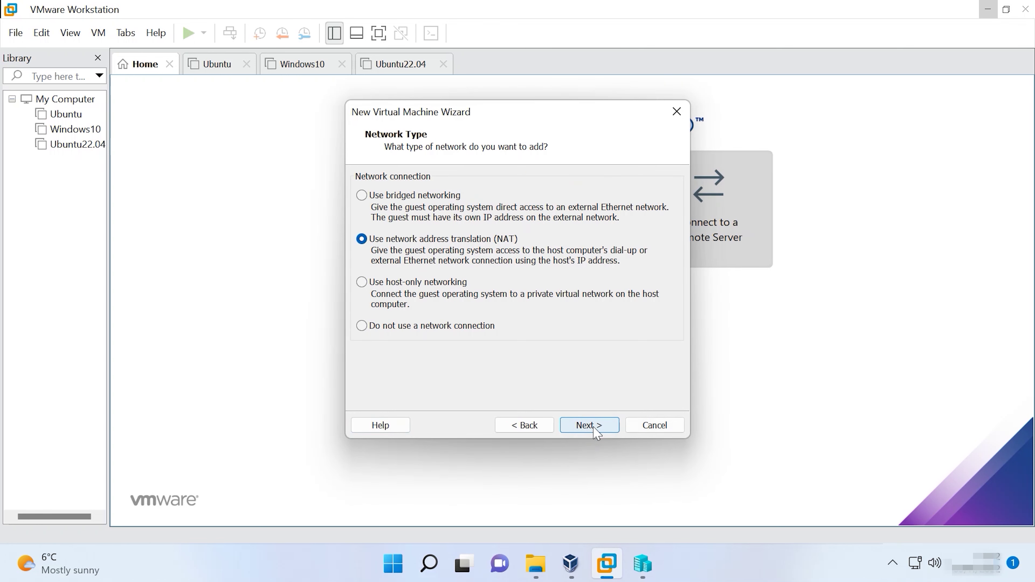
left_click(594, 428)
left_click(596, 434)
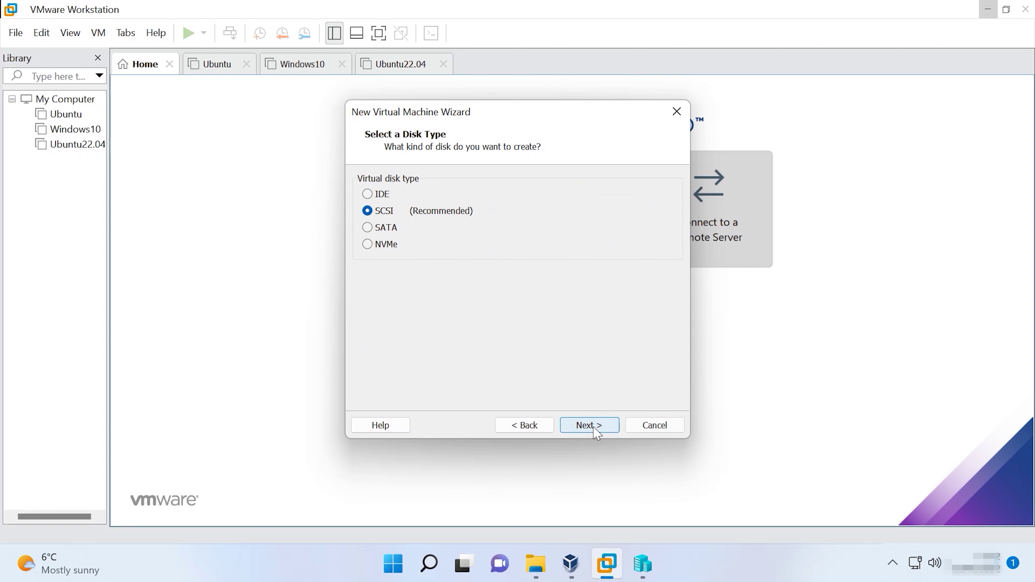
left_click(596, 433)
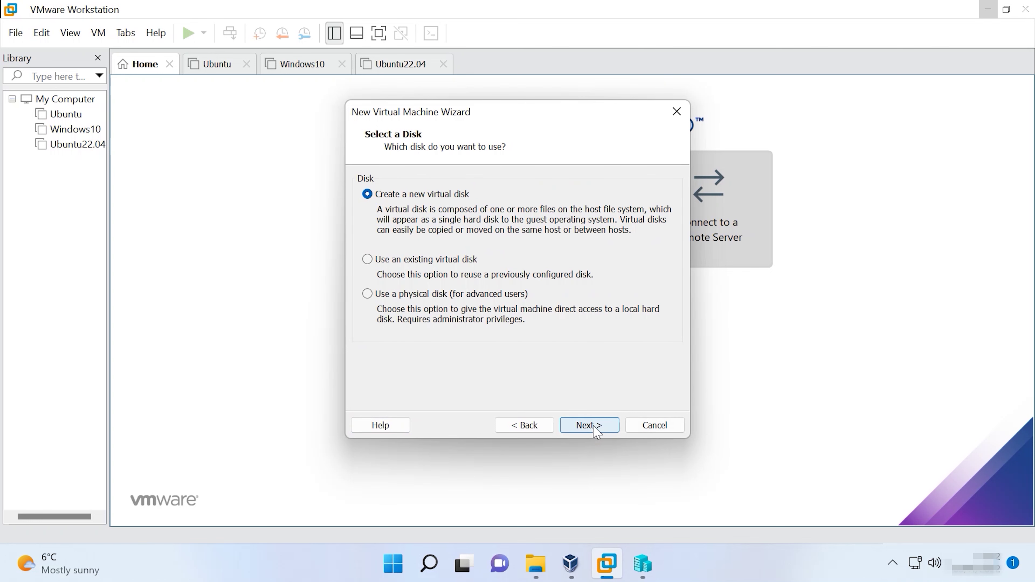
Step: Attach the existing virtual disk E:\ubuntuHyperV.vmdk, convert it to the newer format and finish creating the virtual machine
left_click(400, 259)
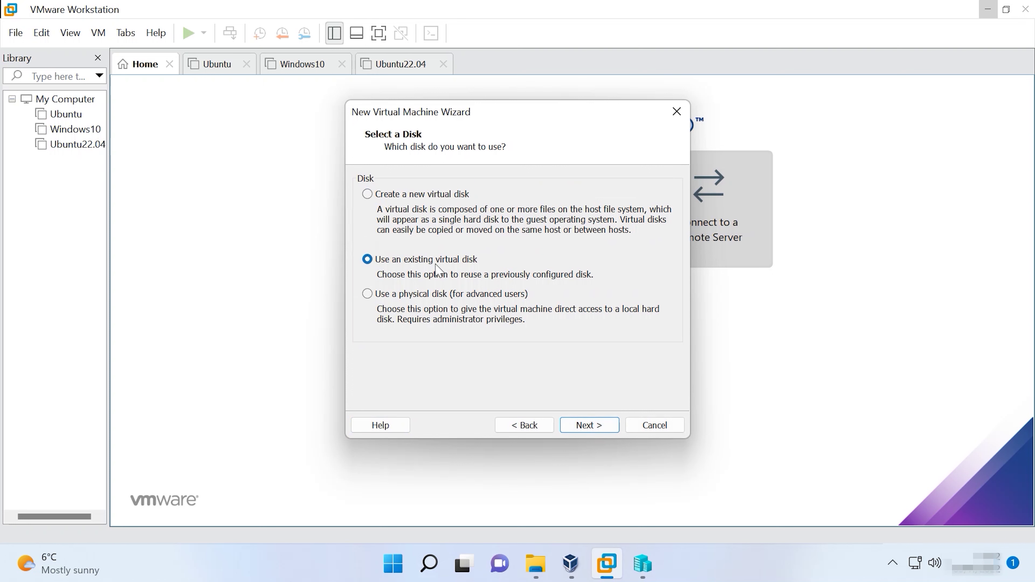
left_click(595, 425)
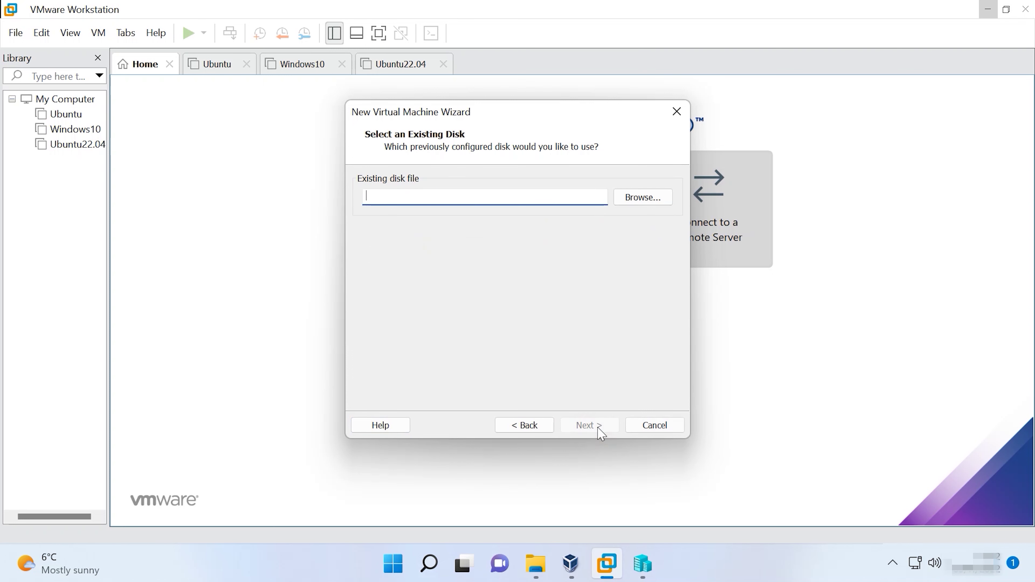
left_click(645, 198)
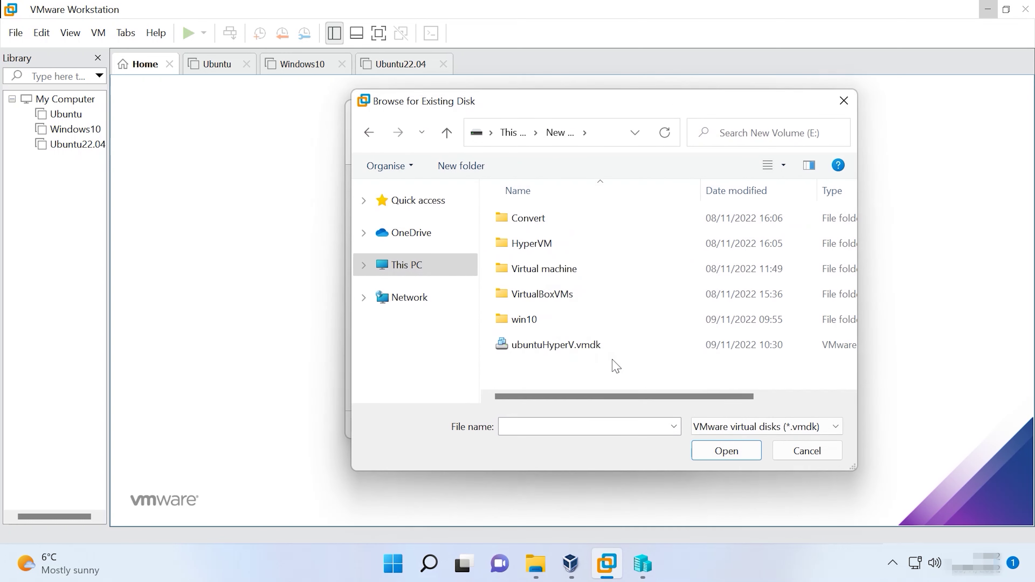
left_click(566, 347)
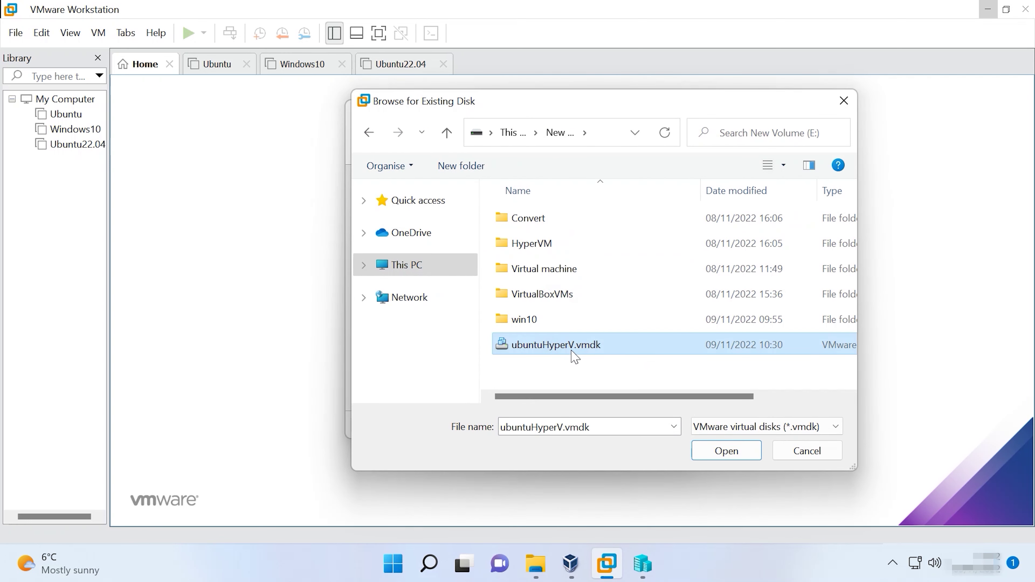
left_click(733, 457)
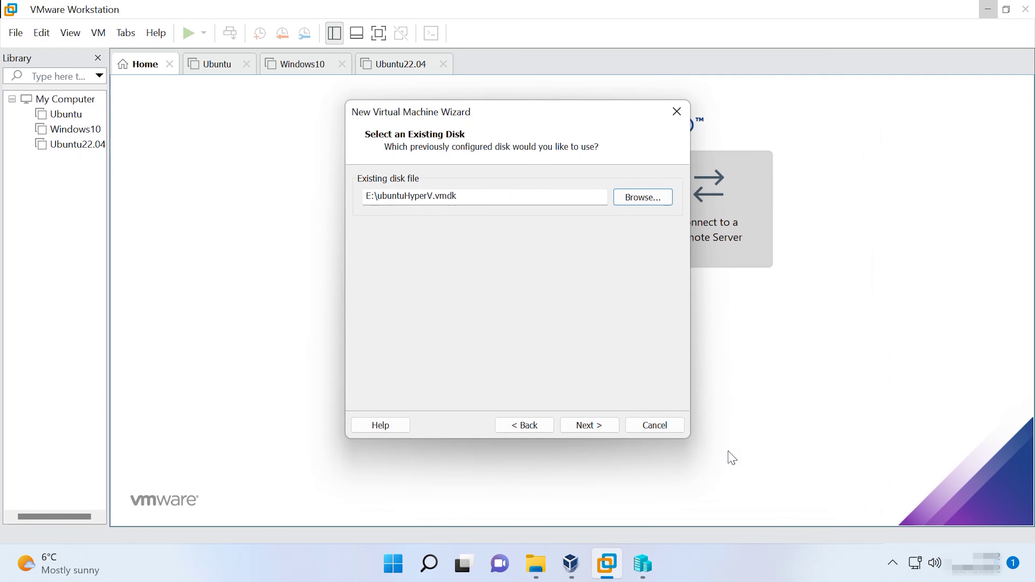
left_click(598, 426)
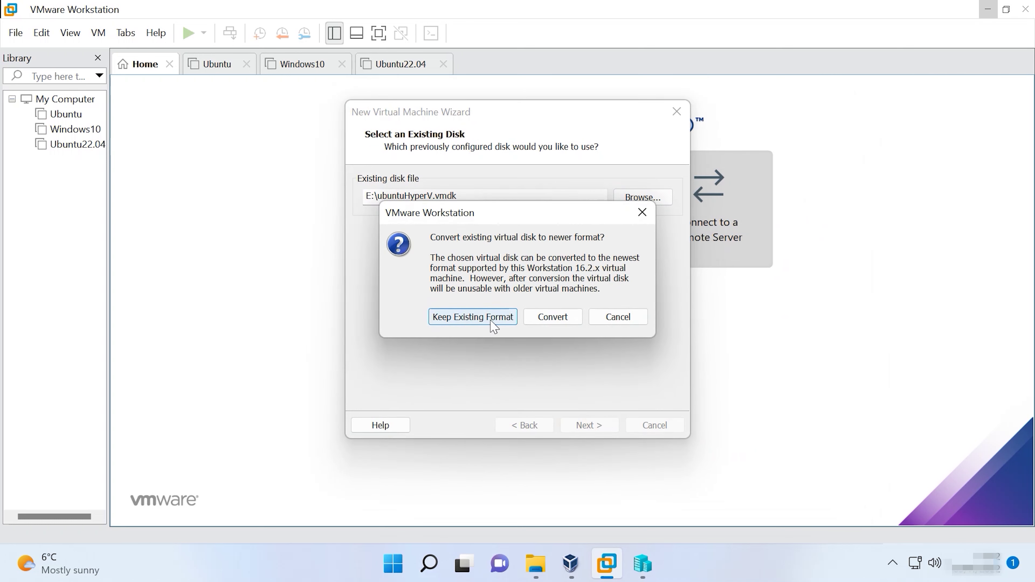
left_click(553, 317)
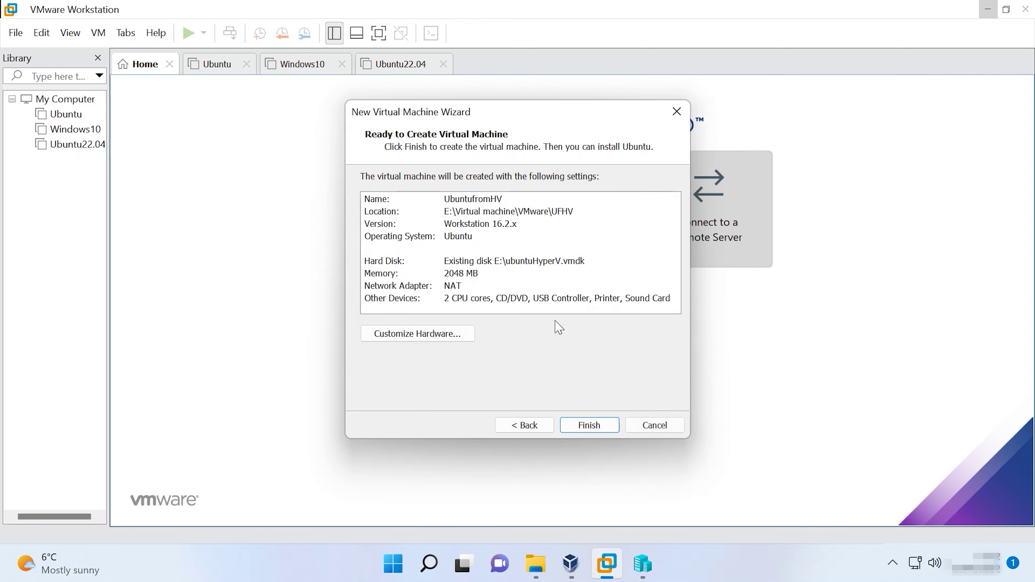
left_click(595, 426)
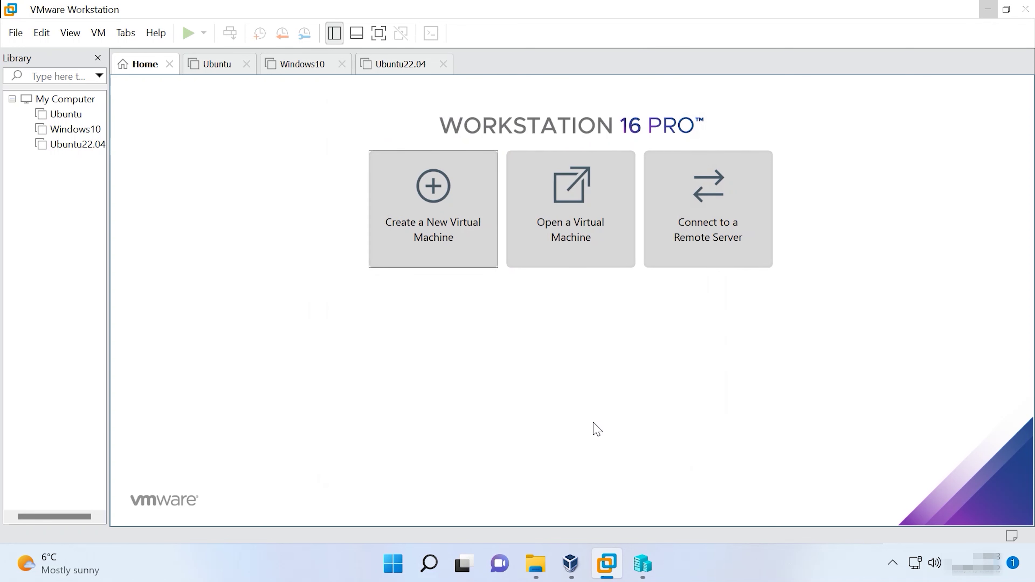
Step: Remove the CD/DVD (SATA) drive from the UbuntufromHV virtual machine and power the machine on
left_click(202, 143)
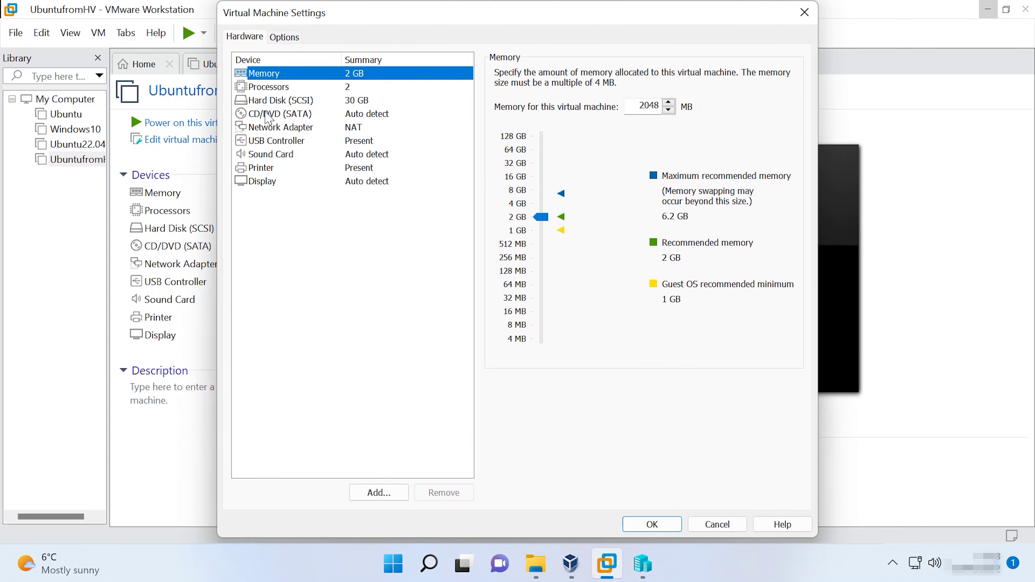
left_click(265, 114)
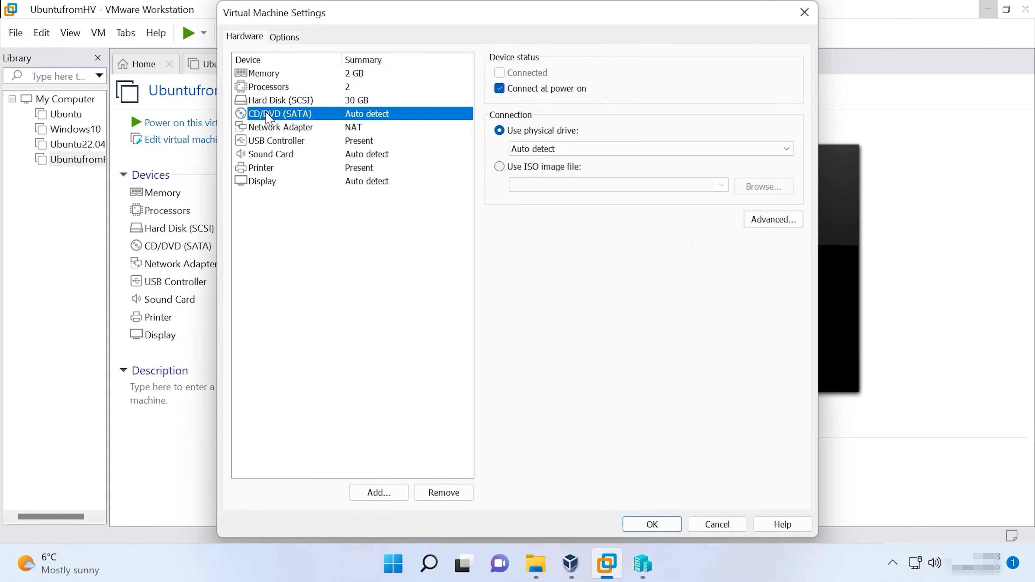
left_click(442, 499)
left_click(649, 525)
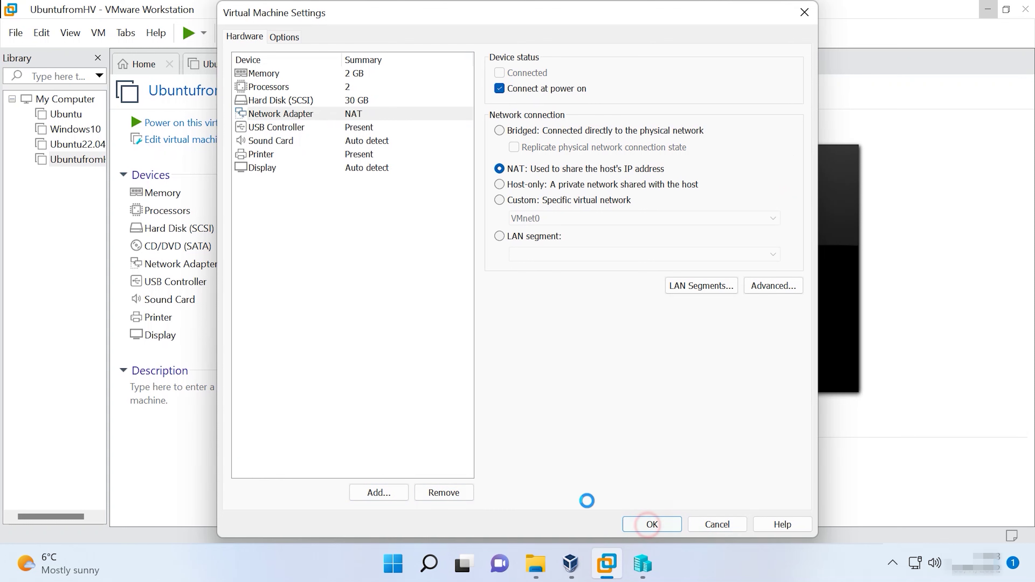
left_click(215, 124)
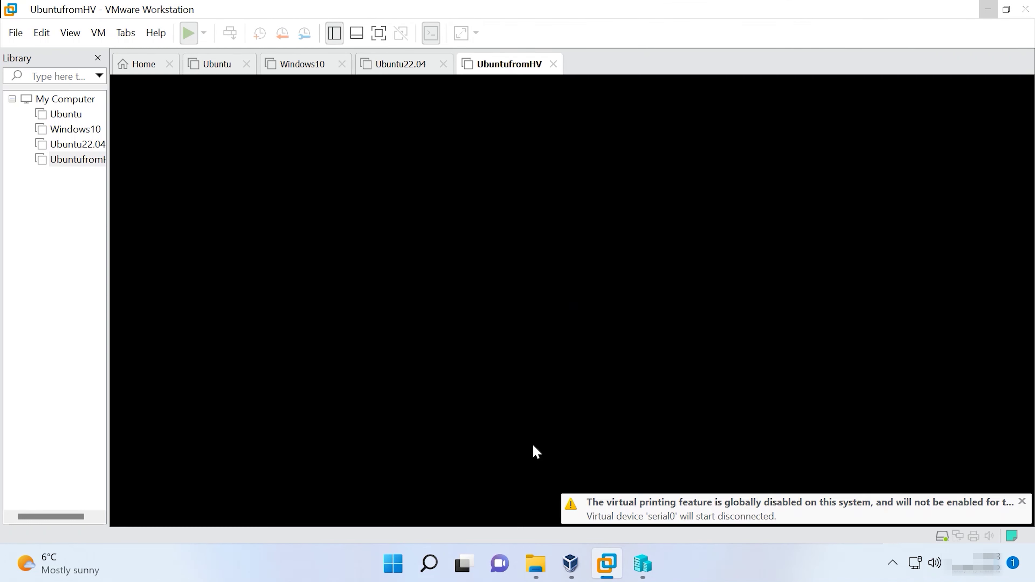